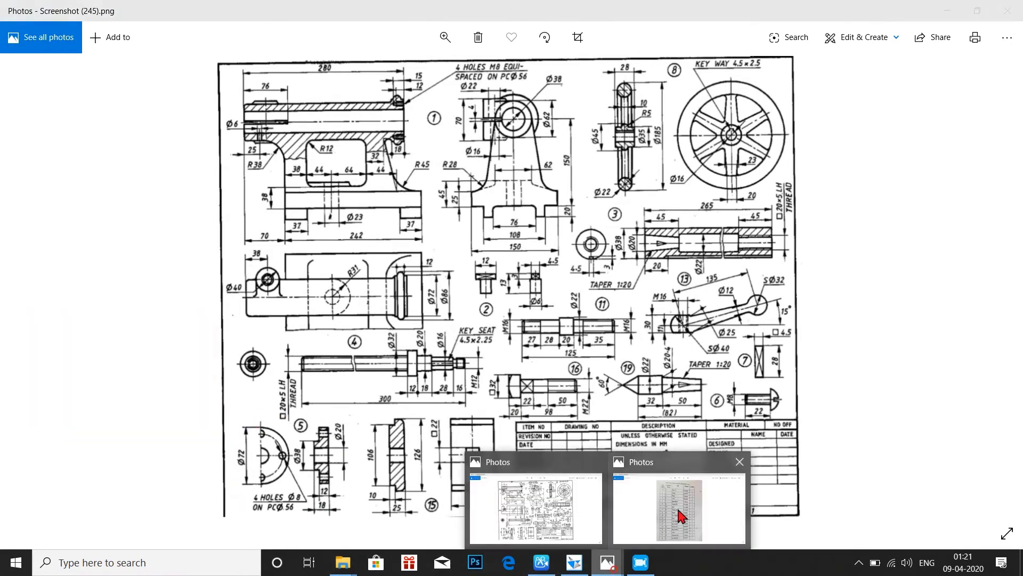
Step: Sketch a 72 mm diameter circle at the origin on the Front plane
{"action": "left_click", "coordinate": [676, 503]}
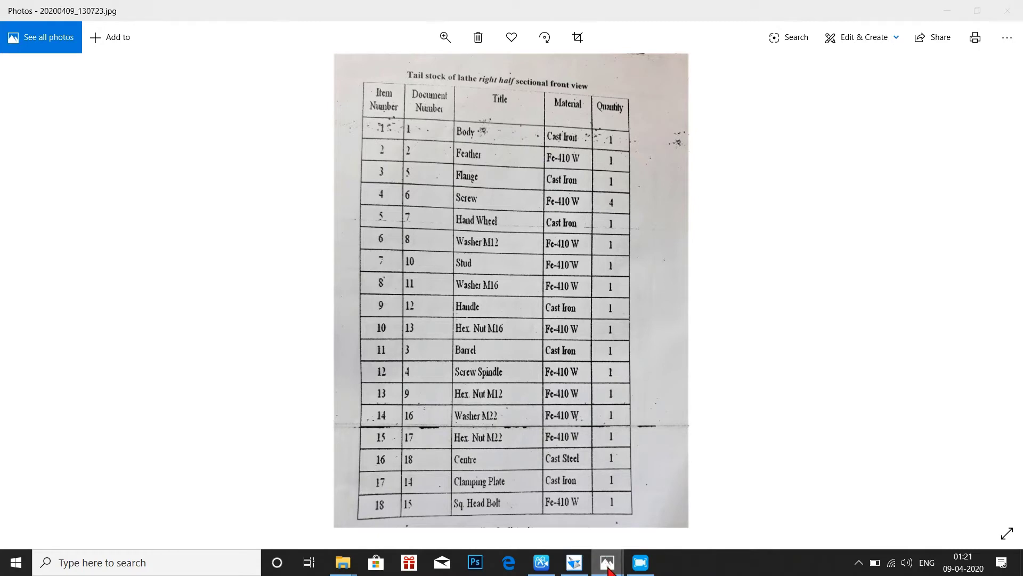
{"action": "mouse_move", "coordinate": [607, 562]}
{"action": "left_click", "coordinate": [533, 519]}
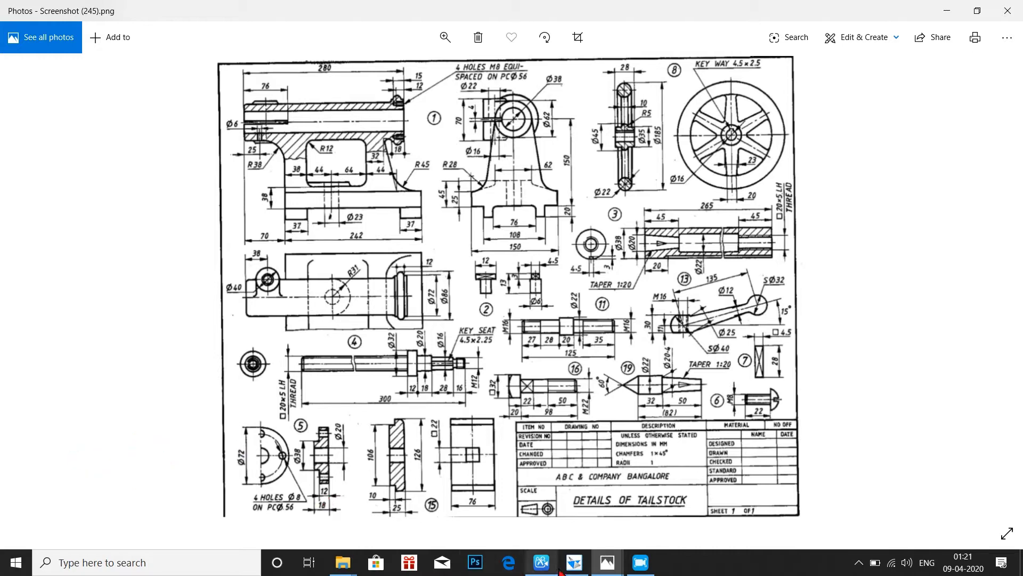
{"action": "left_click", "coordinate": [574, 563]}
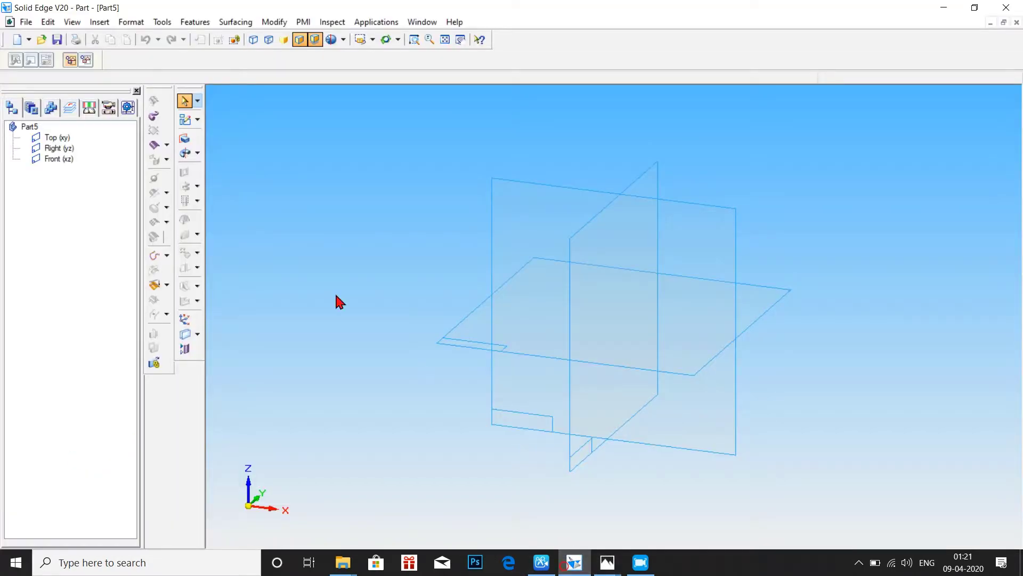
{"action": "left_click", "coordinate": [185, 120]}
{"action": "left_click", "coordinate": [520, 242]}
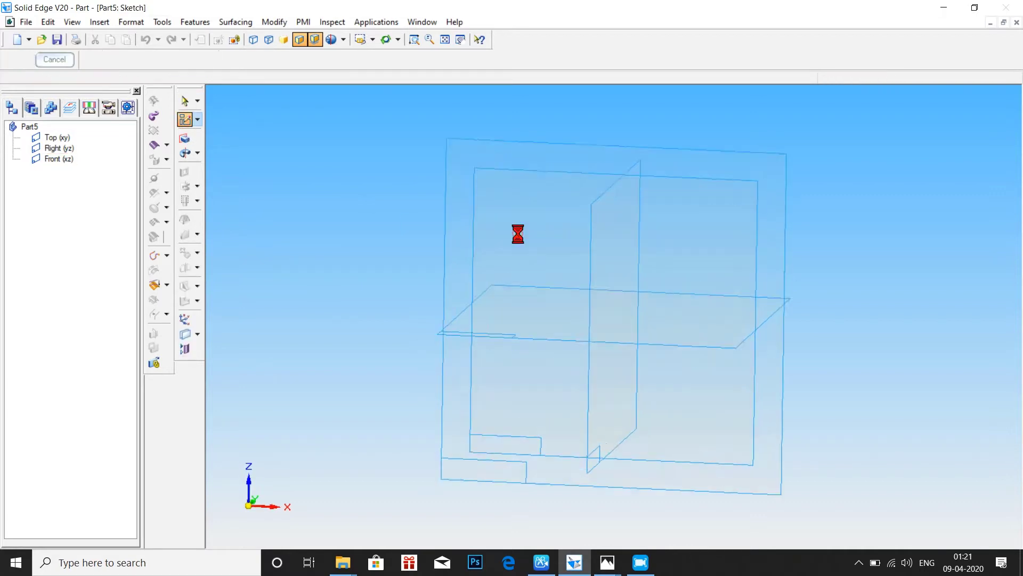
{"action": "left_click", "coordinate": [174, 160]}
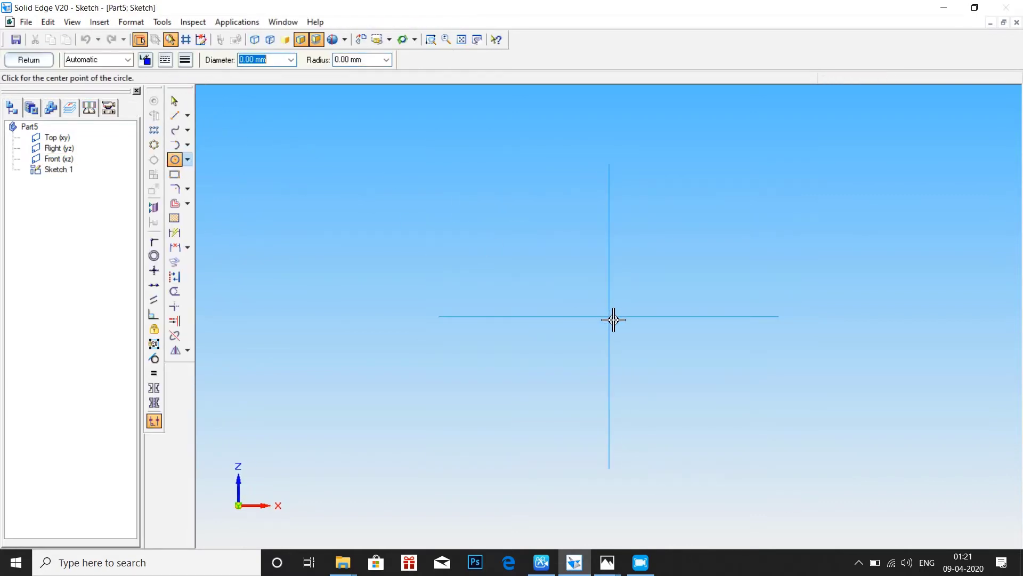
{"action": "left_click", "coordinate": [609, 318]}
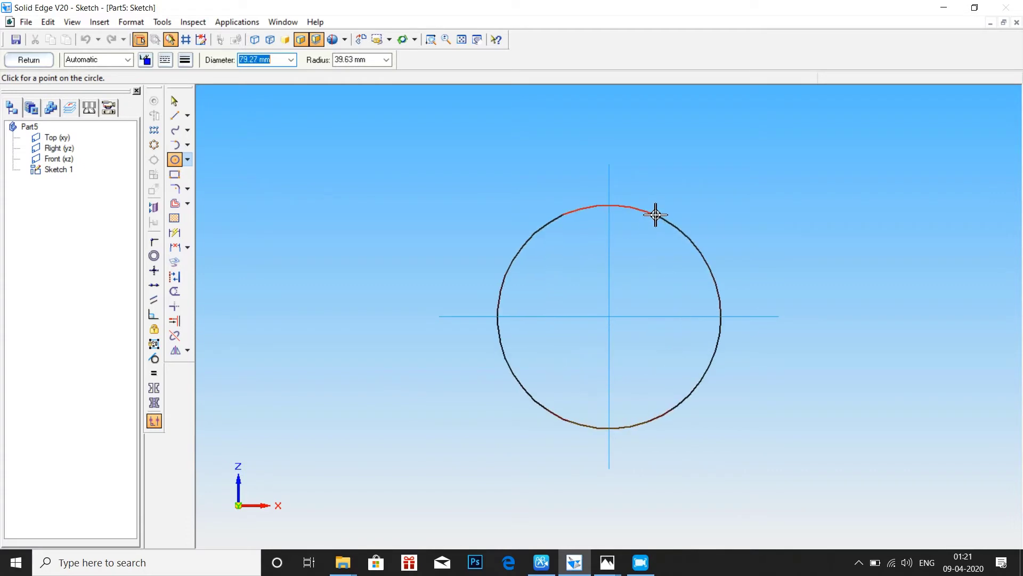
{"action": "type", "text": "72"}
{"action": "key", "text": "Return"}
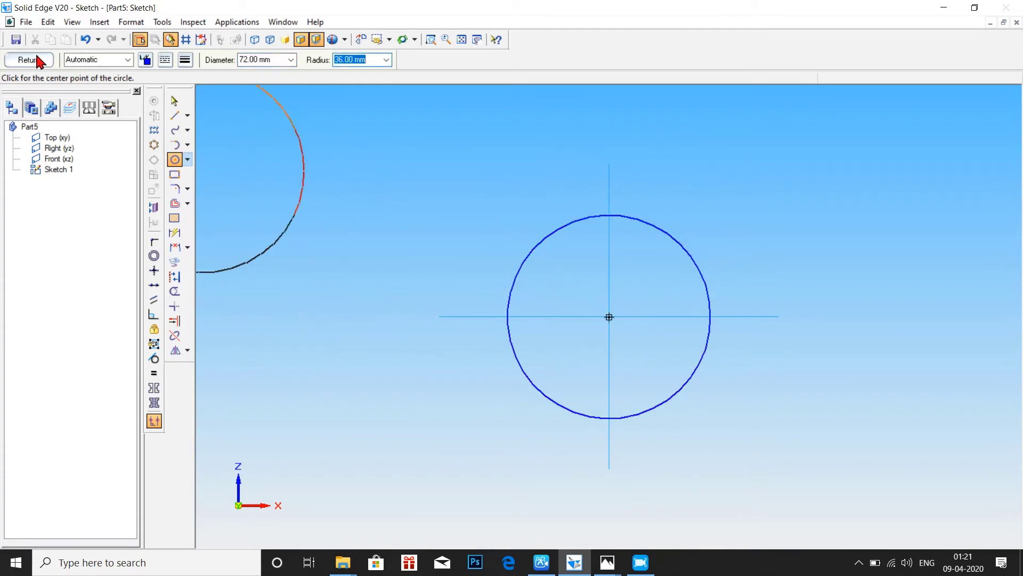
{"action": "left_click", "coordinate": [32, 61]}
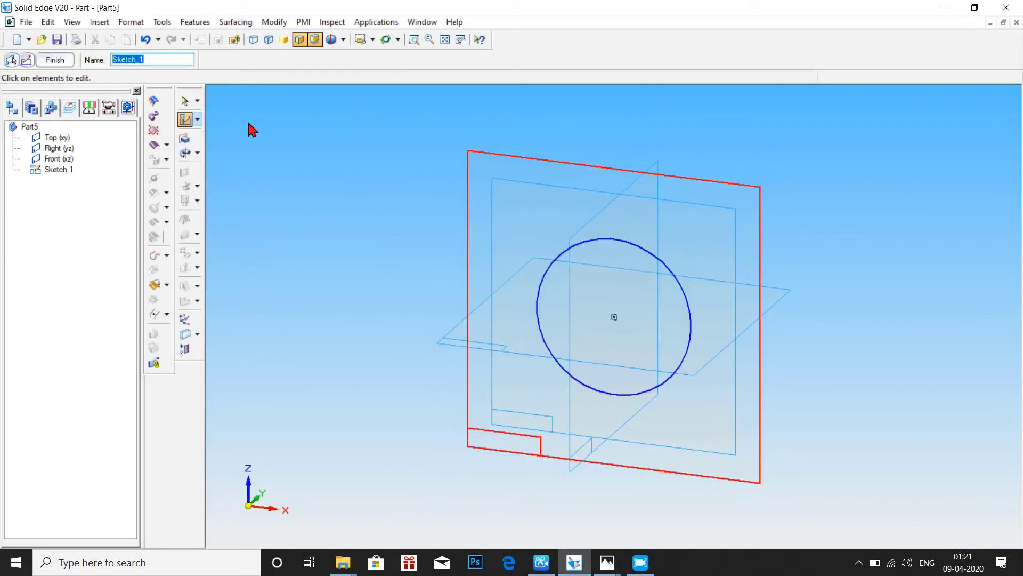
Step: Extrude the 72 mm circle 12 mm to one side as Protrusion 1
{"action": "left_click", "coordinate": [185, 139]}
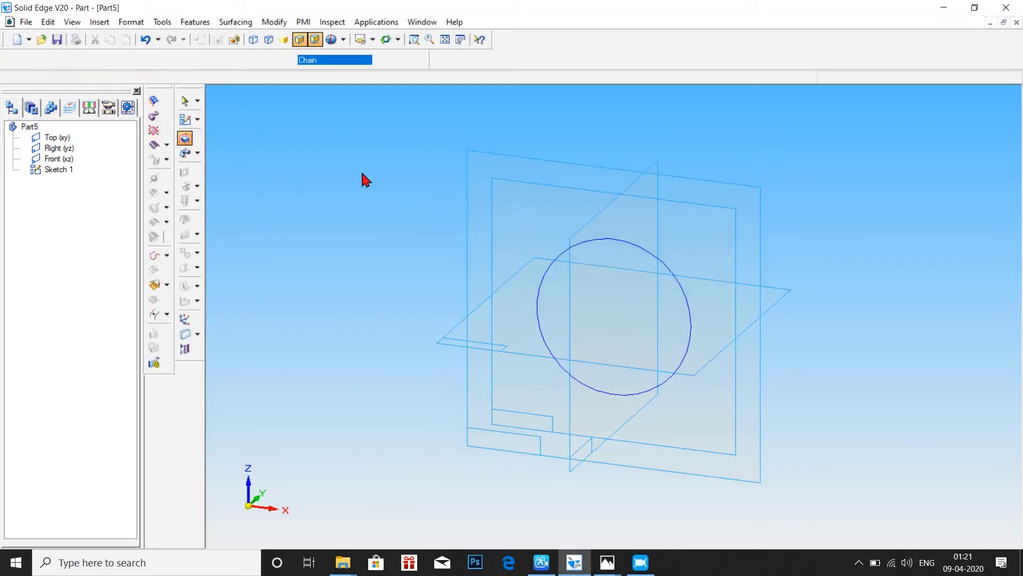
{"action": "left_click", "coordinate": [560, 256]}
{"action": "left_click", "coordinate": [416, 61]}
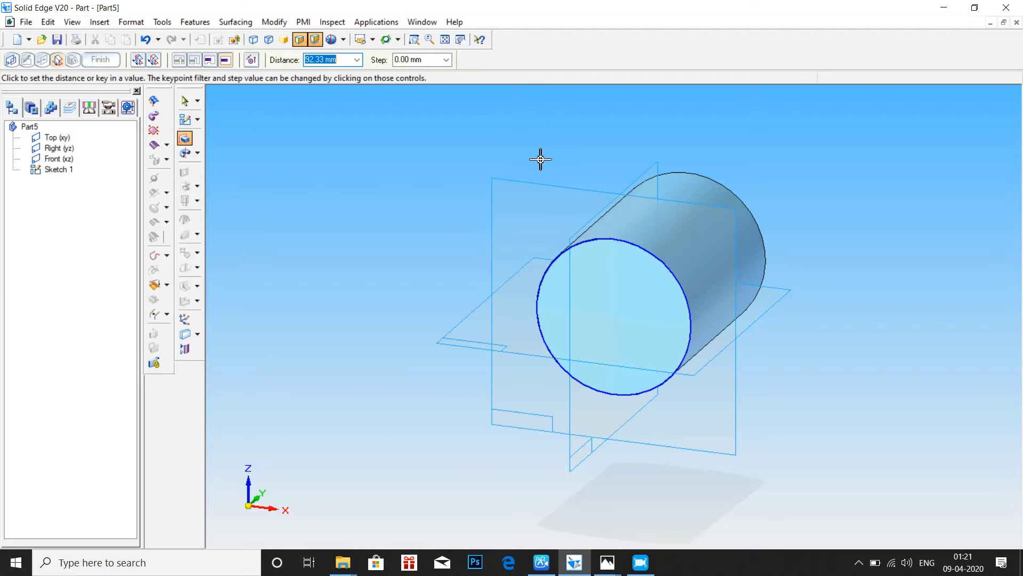
{"action": "type", "text": "12"}
{"action": "key", "text": "Return"}
{"action": "left_click", "coordinate": [523, 192]}
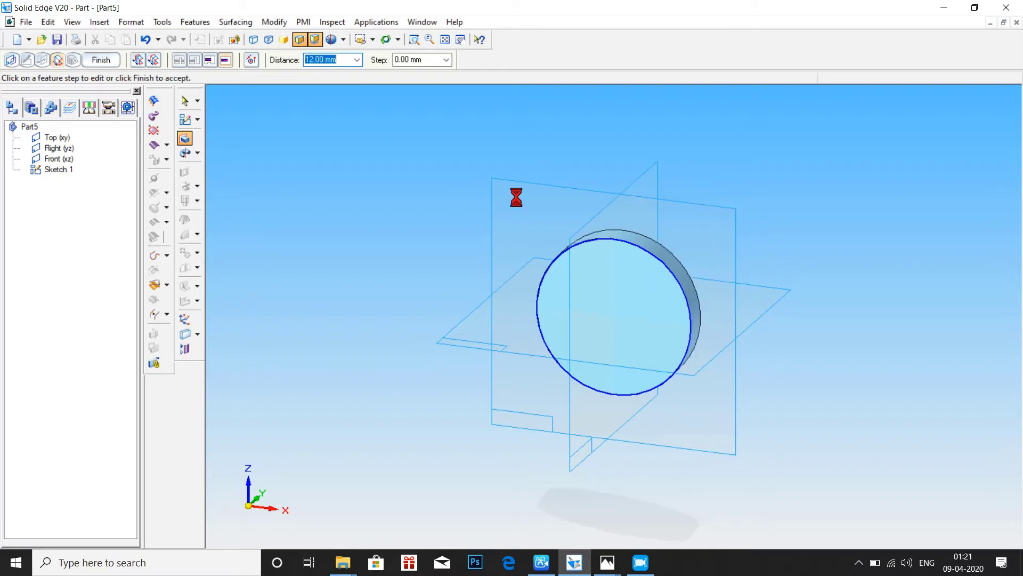
{"action": "left_click", "coordinate": [104, 62]}
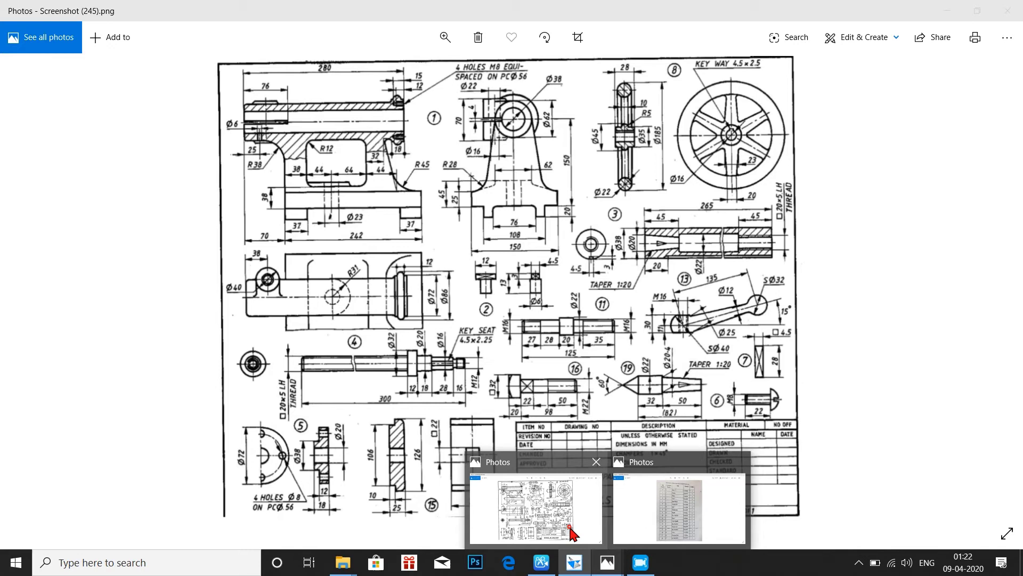
{"action": "left_click", "coordinate": [572, 532]}
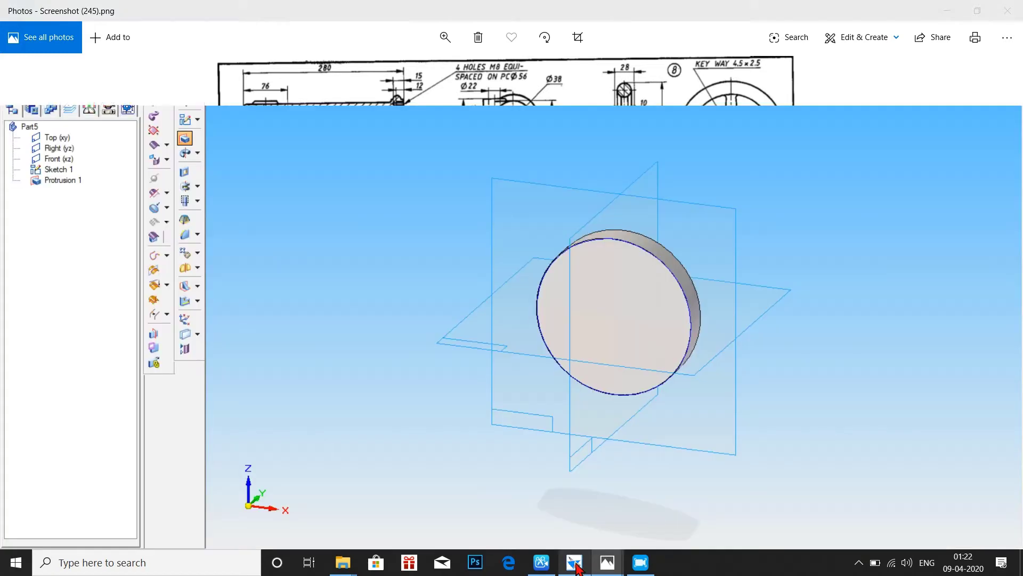
{"action": "mouse_move", "coordinate": [574, 562]}
{"action": "left_click", "coordinate": [578, 512]}
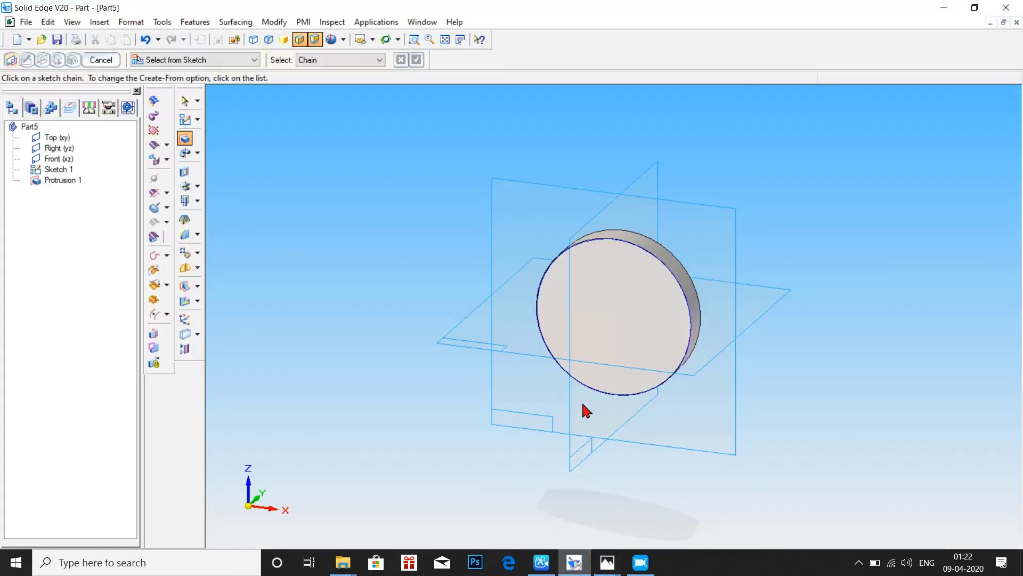
Step: Draw a 38 mm circle at the origin on the disc face, checking the tailstock drawing
{"action": "left_click", "coordinate": [186, 119]}
{"action": "left_click", "coordinate": [573, 275]}
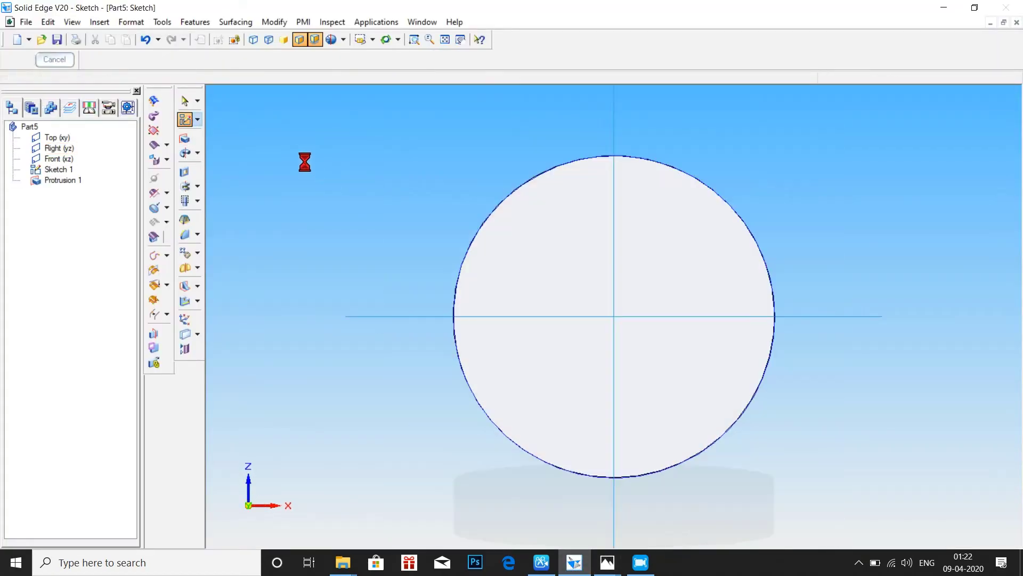
{"action": "left_click", "coordinate": [174, 159]}
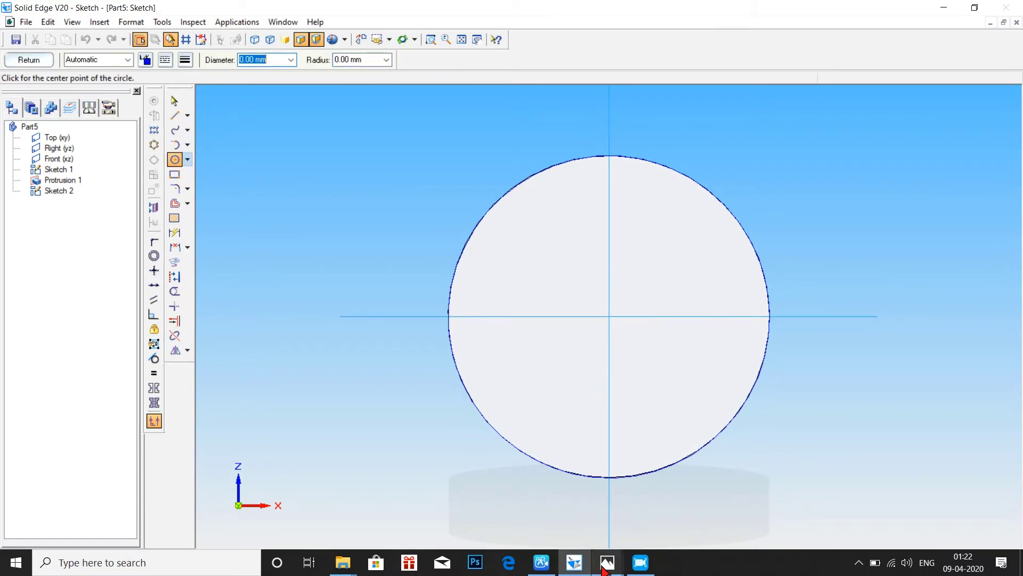
{"action": "mouse_move", "coordinate": [607, 562]}
{"action": "left_click", "coordinate": [557, 529]}
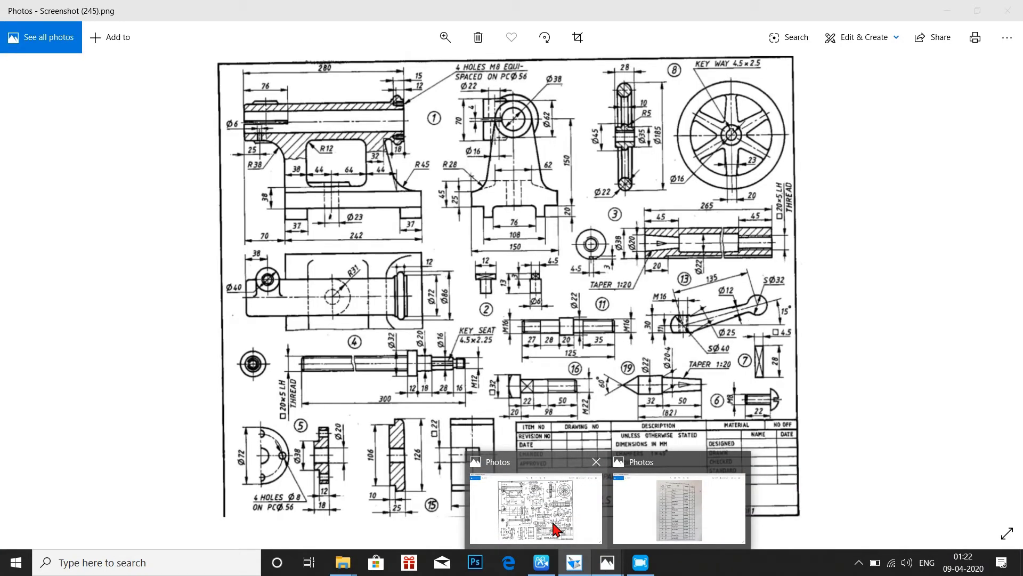
{"action": "left_click", "coordinate": [614, 564]}
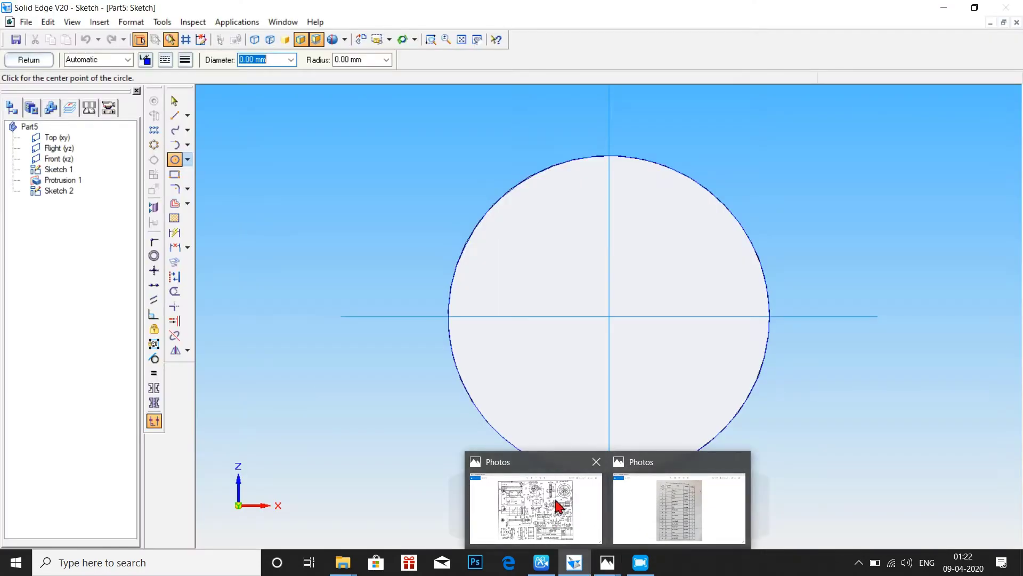
{"action": "left_click", "coordinate": [572, 560]}
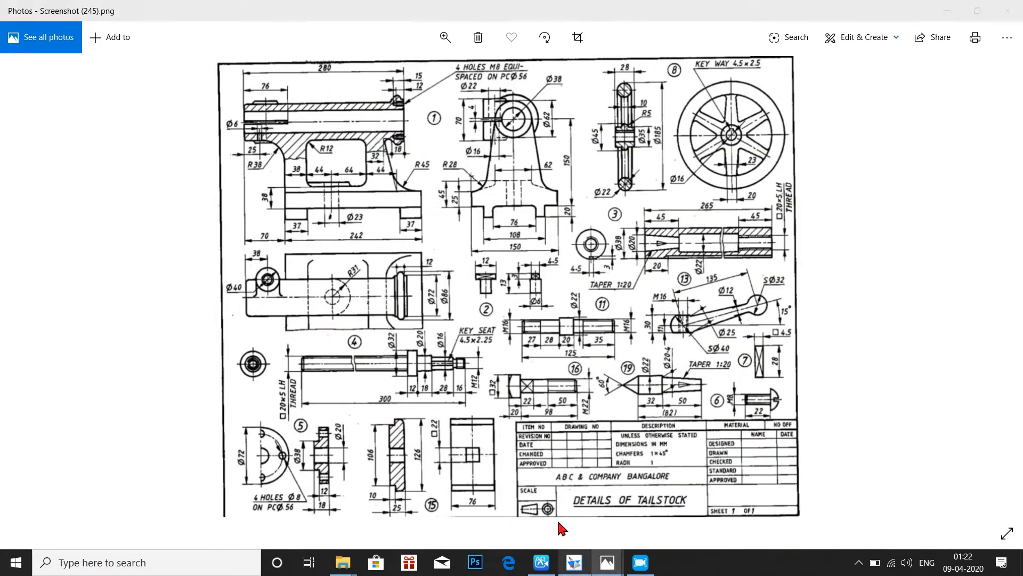
{"action": "left_click", "coordinate": [574, 562]}
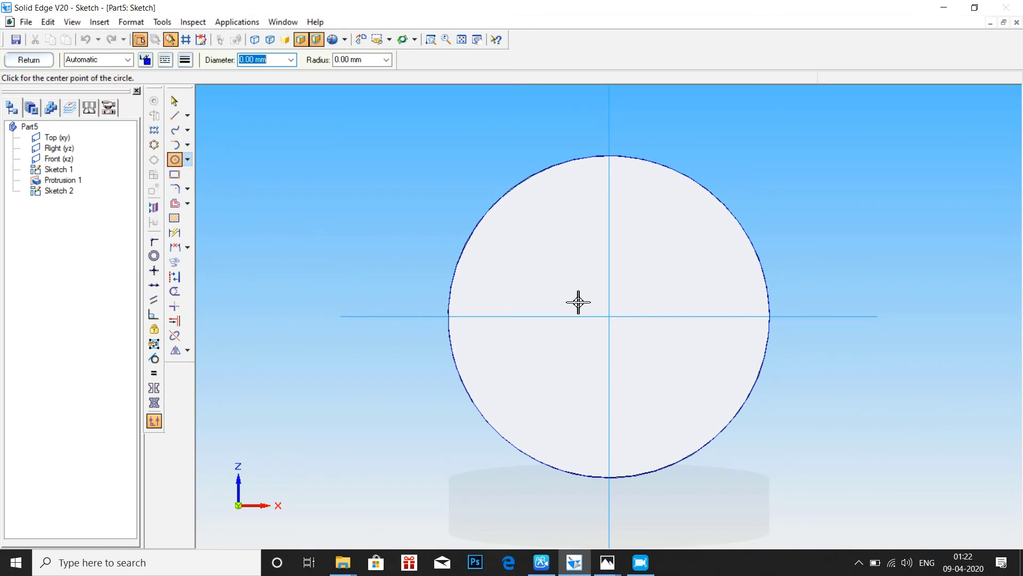
{"action": "left_click", "coordinate": [610, 317]}
{"action": "type", "text": "38"}
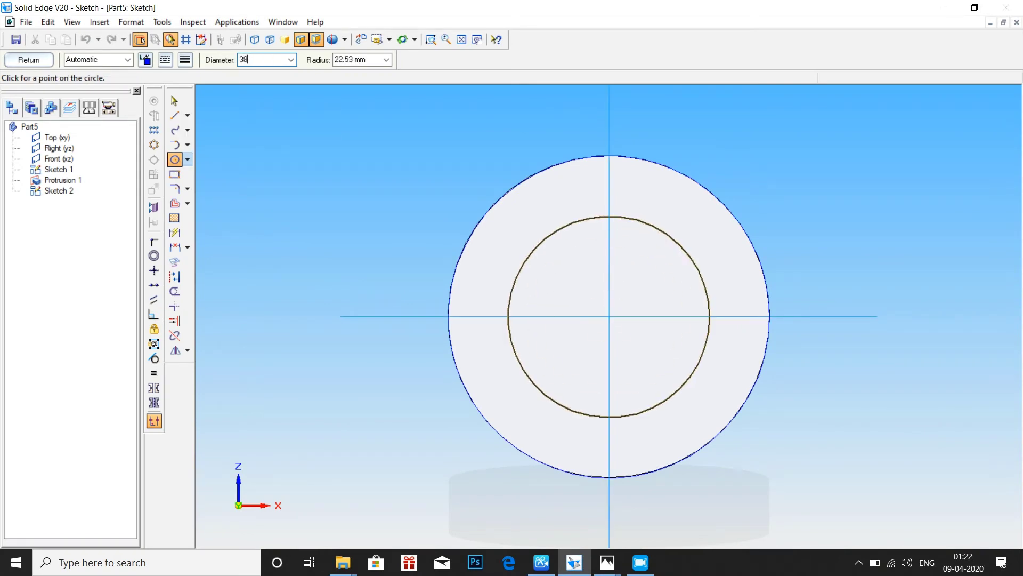
{"action": "key", "text": "Return"}
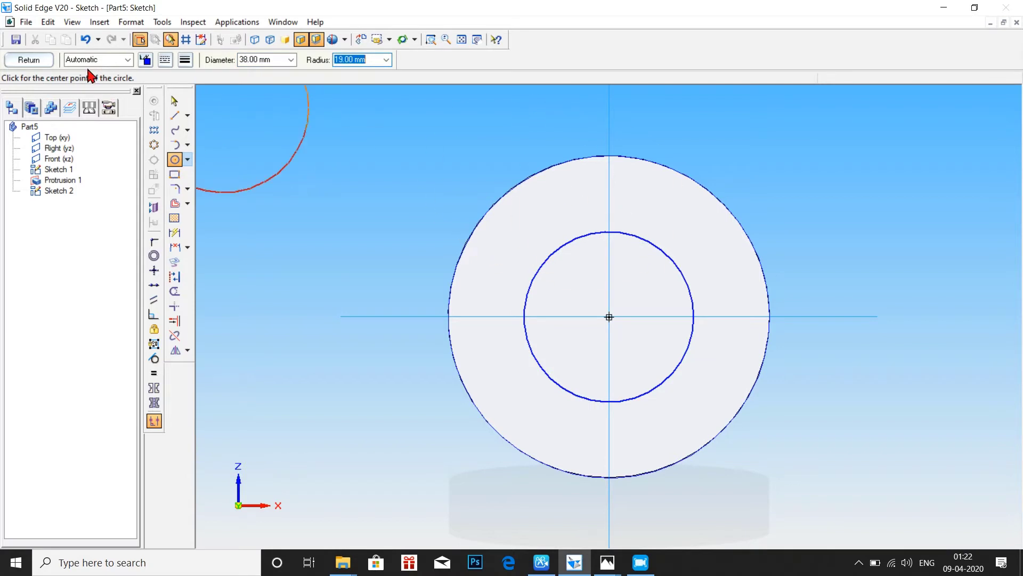
{"action": "left_click", "coordinate": [42, 61]}
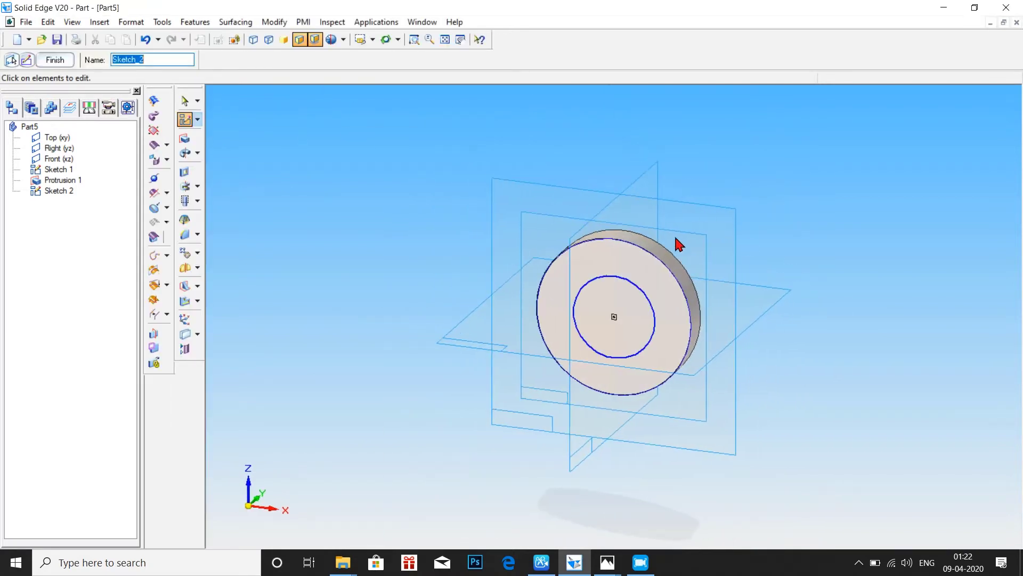
Step: Extrude the 38 mm circle 18 mm into a boss, then orbit to view the face
{"action": "left_click", "coordinate": [185, 142]}
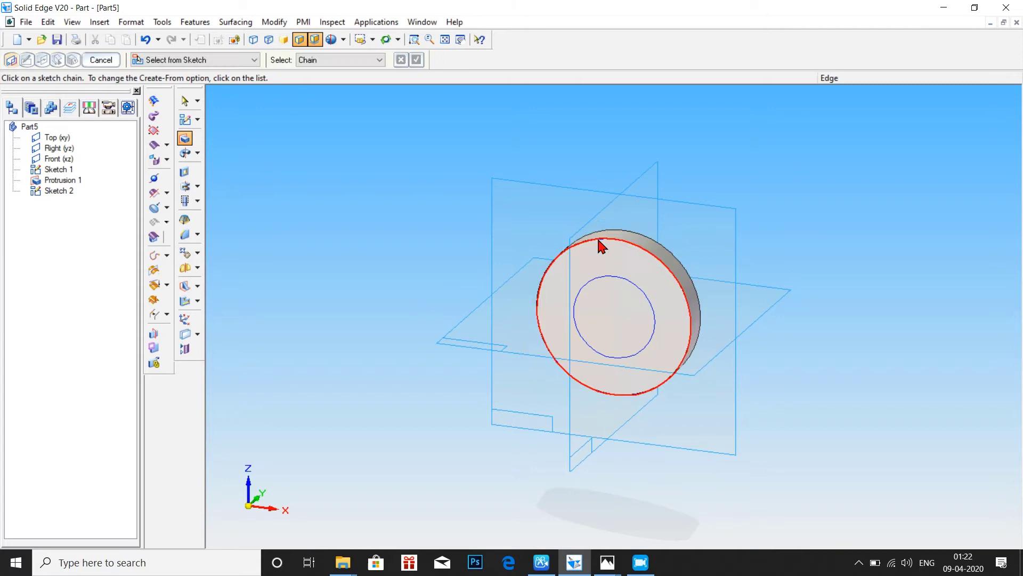
{"action": "left_click", "coordinate": [605, 281]}
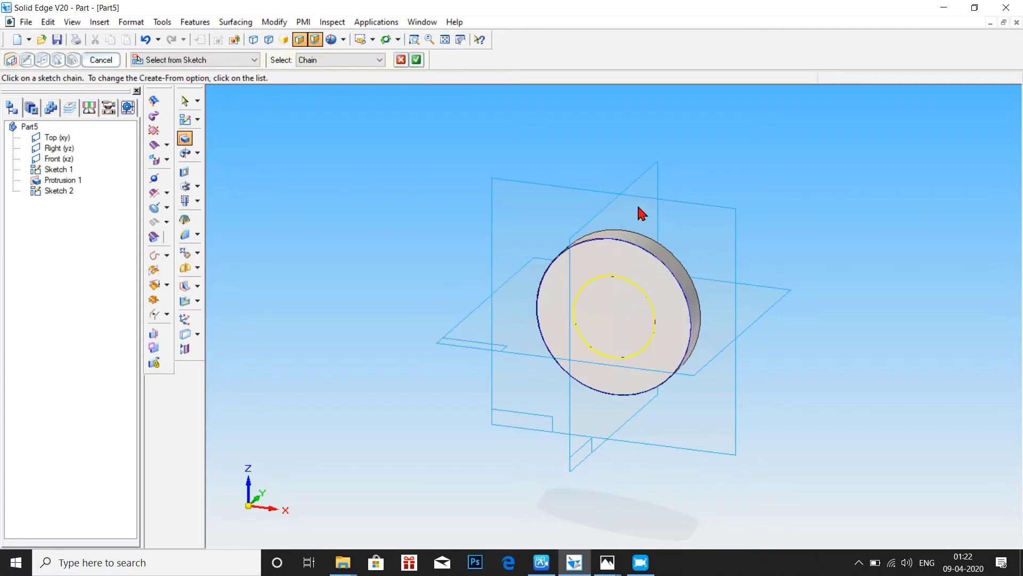
{"action": "left_click", "coordinate": [416, 61]}
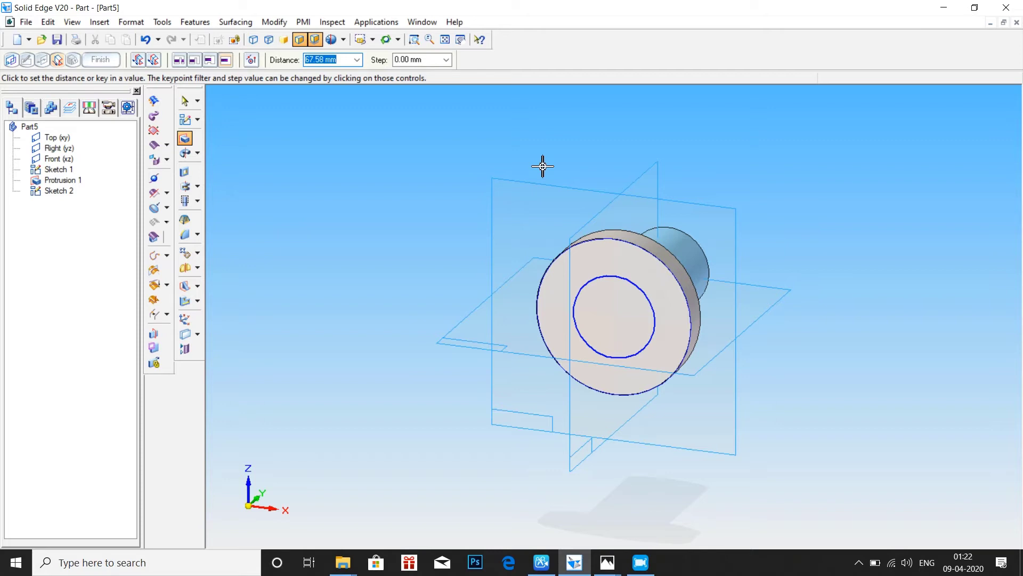
{"action": "type", "text": "18"}
{"action": "key", "text": "Return"}
{"action": "left_click", "coordinate": [535, 185]}
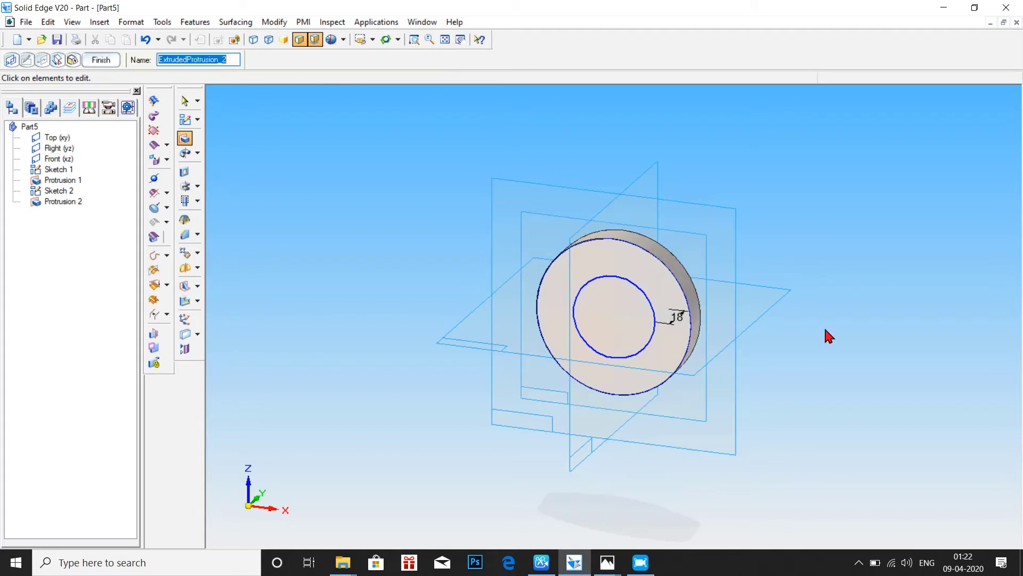
{"action": "mouse_move", "coordinate": [824, 325]}
{"action": "middle_mouse_down"}
{"action": "mouse_move", "coordinate": [717, 347]}
{"action": "mouse_move", "coordinate": [565, 293]}
{"action": "middle_mouse_up"}
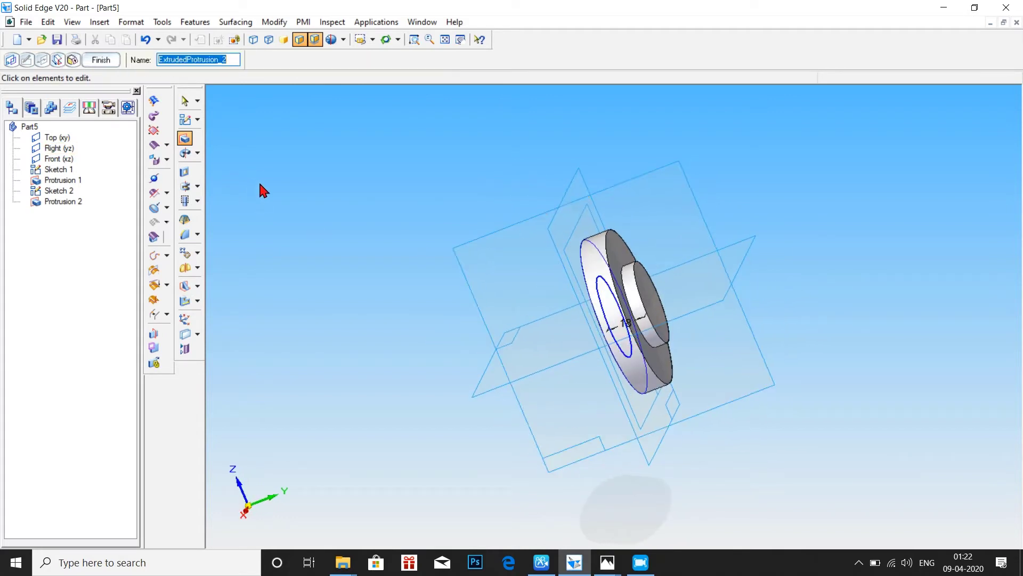
{"action": "mouse_move", "coordinate": [260, 189]}
{"action": "middle_mouse_down"}
{"action": "mouse_move", "coordinate": [313, 190]}
{"action": "mouse_move", "coordinate": [281, 148]}
{"action": "middle_mouse_up"}
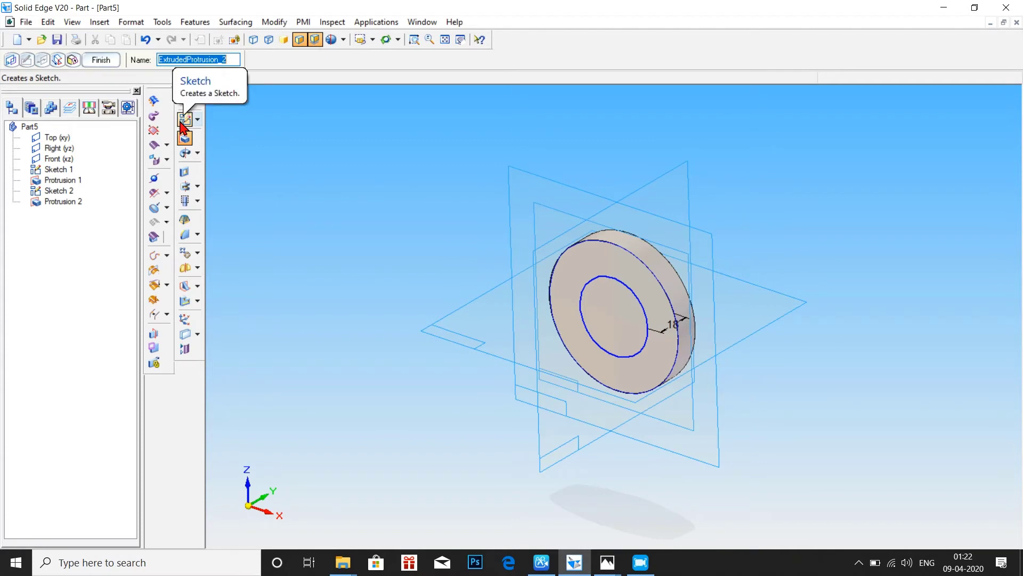
Step: Sketch a 20 mm circle centred at the origin on the disc's front face
{"action": "left_click", "coordinate": [184, 122]}
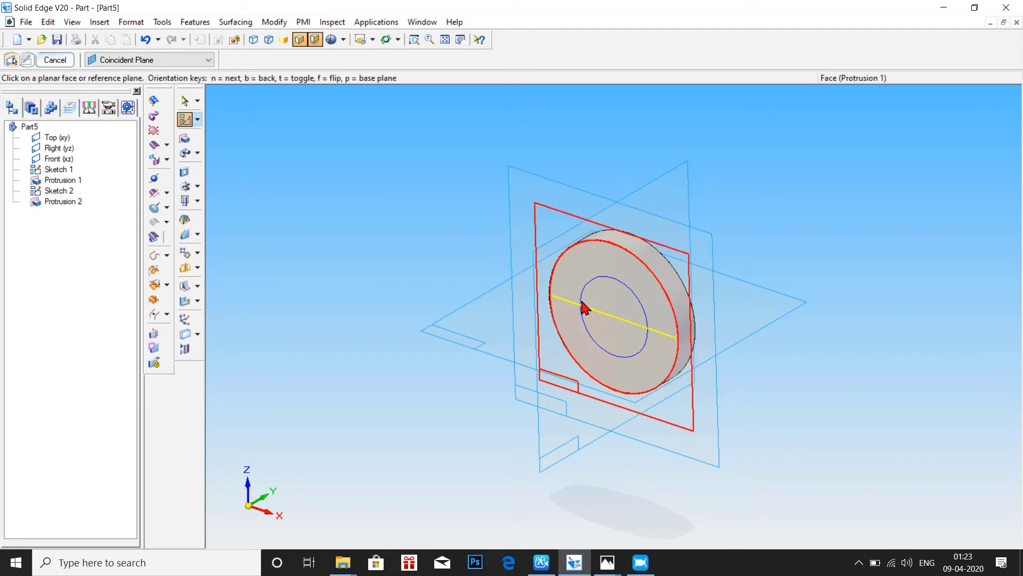
{"action": "left_click", "coordinate": [605, 320]}
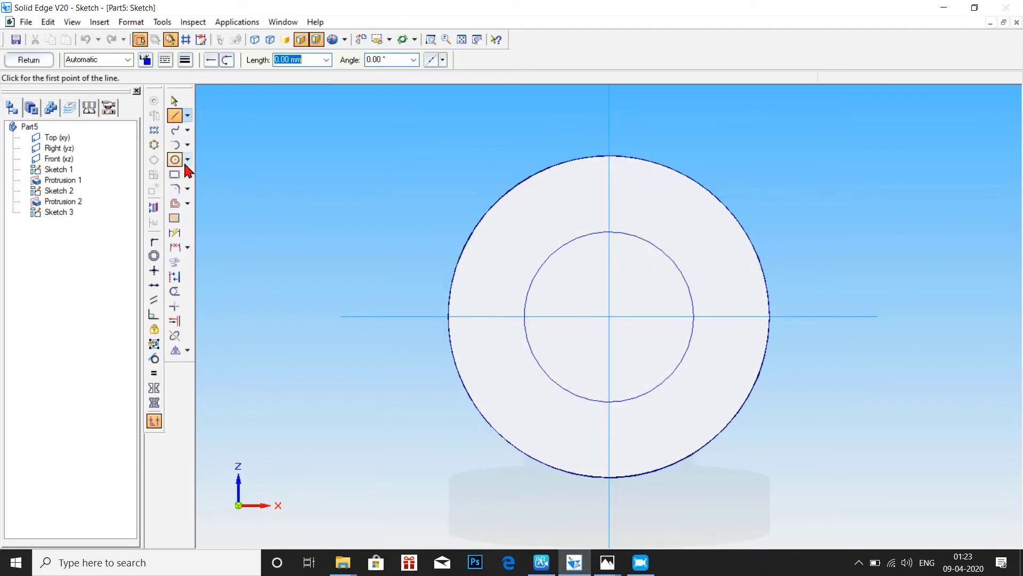
{"action": "left_click", "coordinate": [175, 160]}
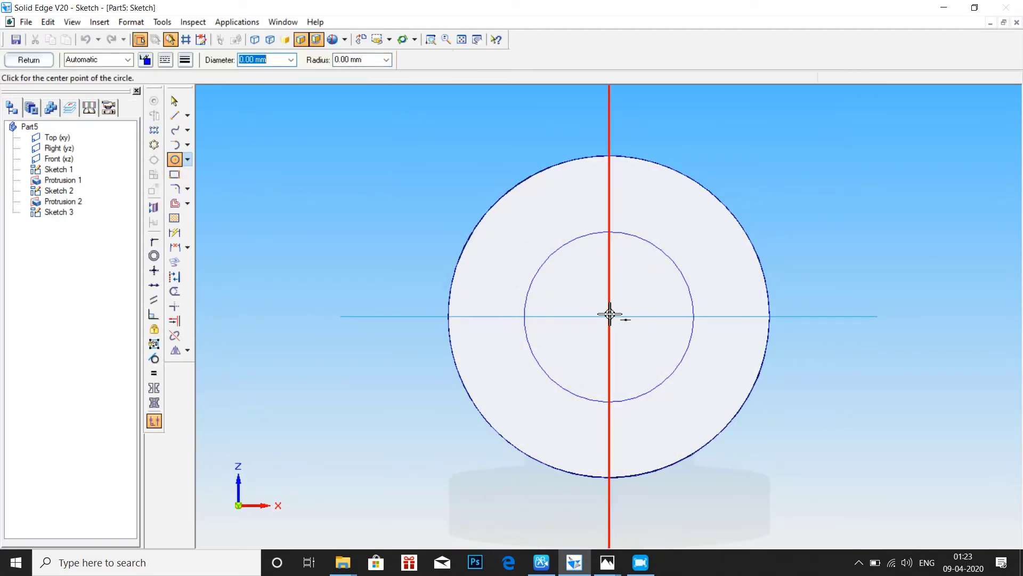
{"action": "left_click", "coordinate": [609, 314]}
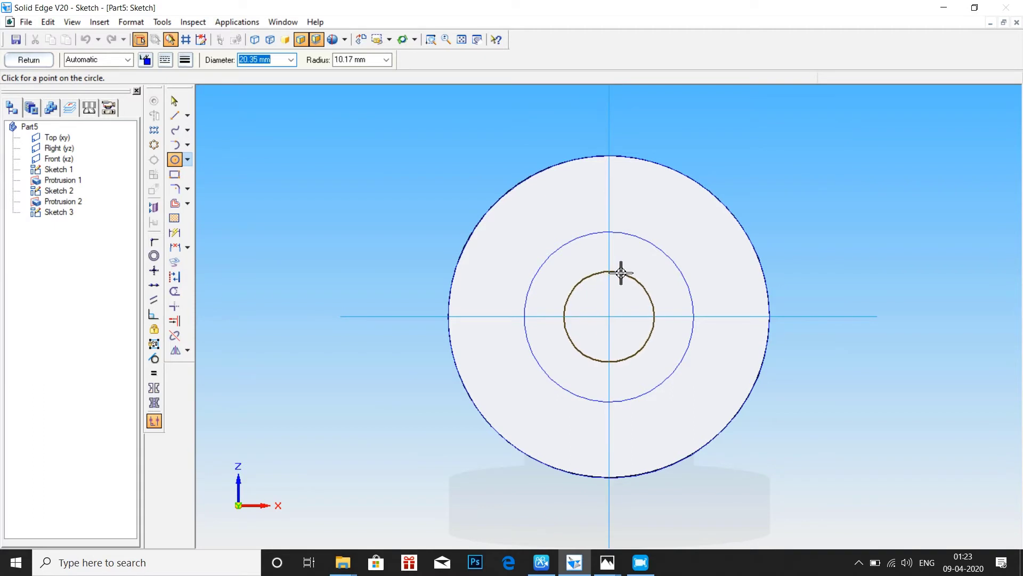
{"action": "type", "text": "20"}
{"action": "key", "text": "Return"}
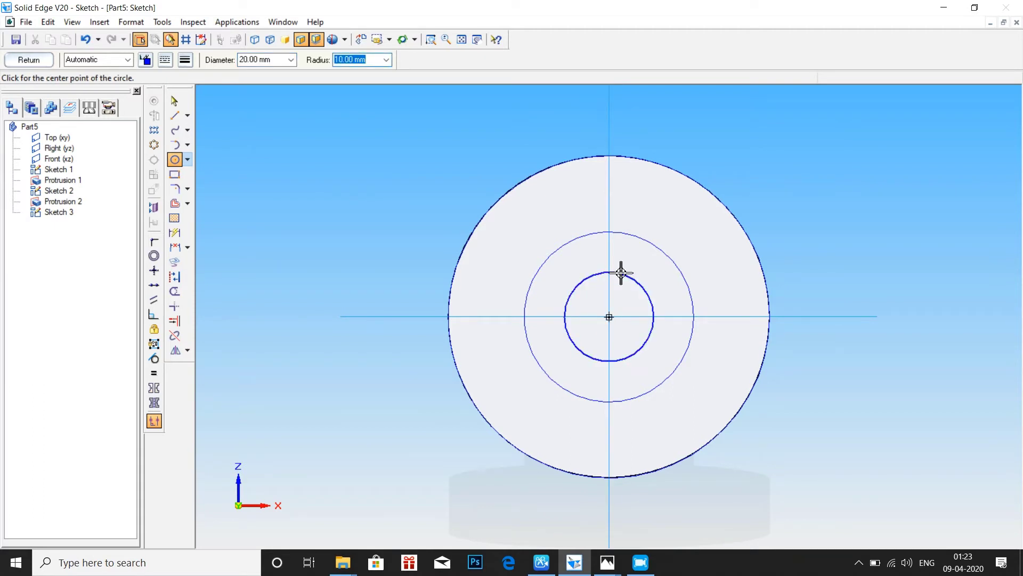
{"action": "left_click", "coordinate": [32, 61]}
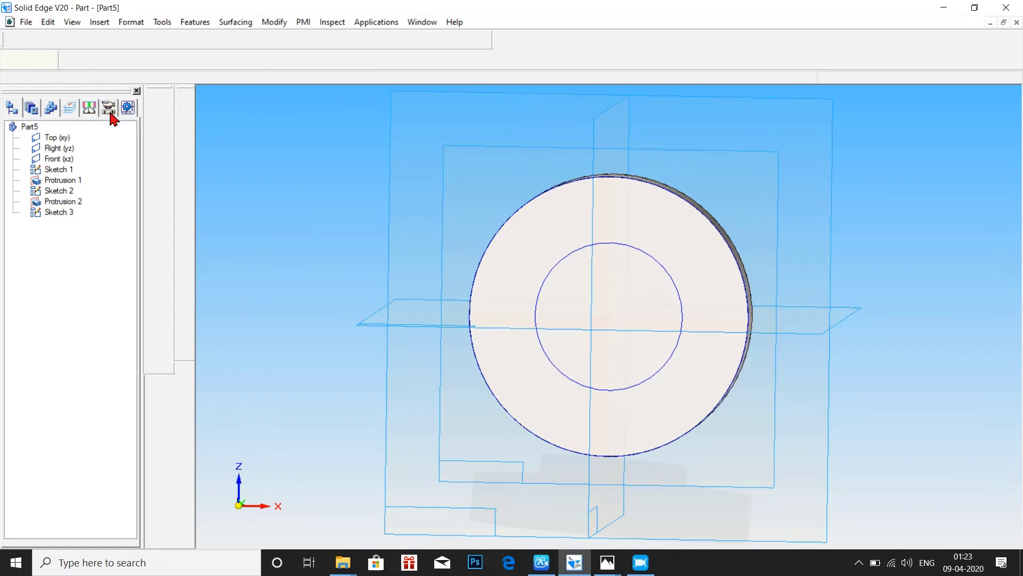
Step: Cut the 20 mm circle through the whole part as Cutout 1
{"action": "left_click", "coordinate": [185, 174]}
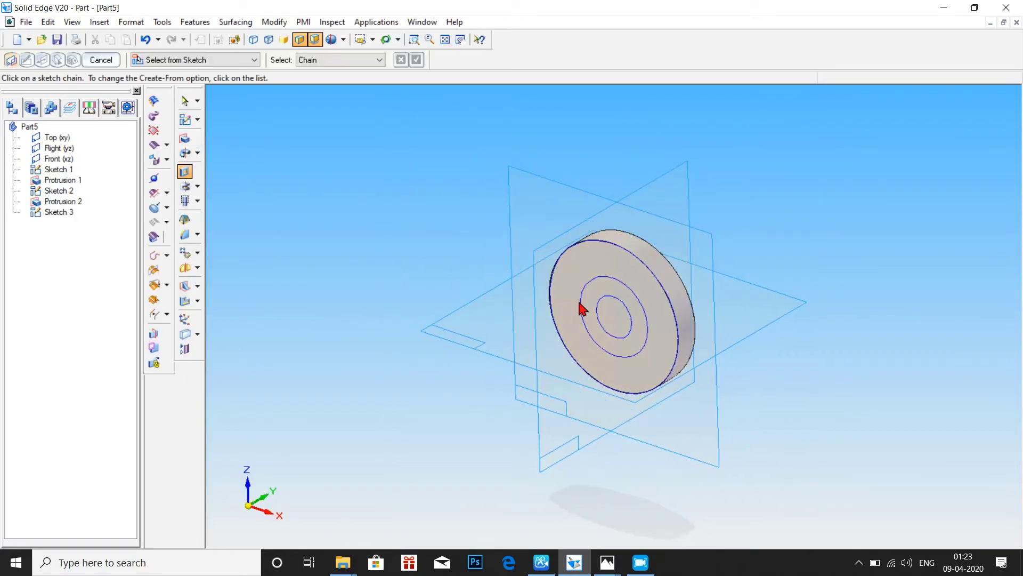
{"action": "left_click", "coordinate": [595, 308]}
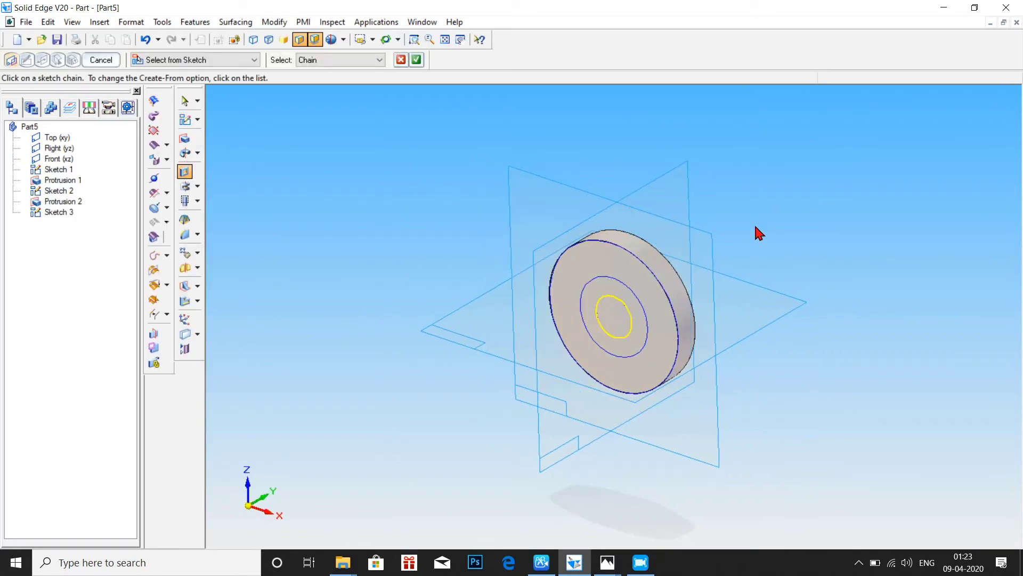
{"action": "left_click", "coordinate": [415, 59]}
{"action": "left_click", "coordinate": [832, 214]}
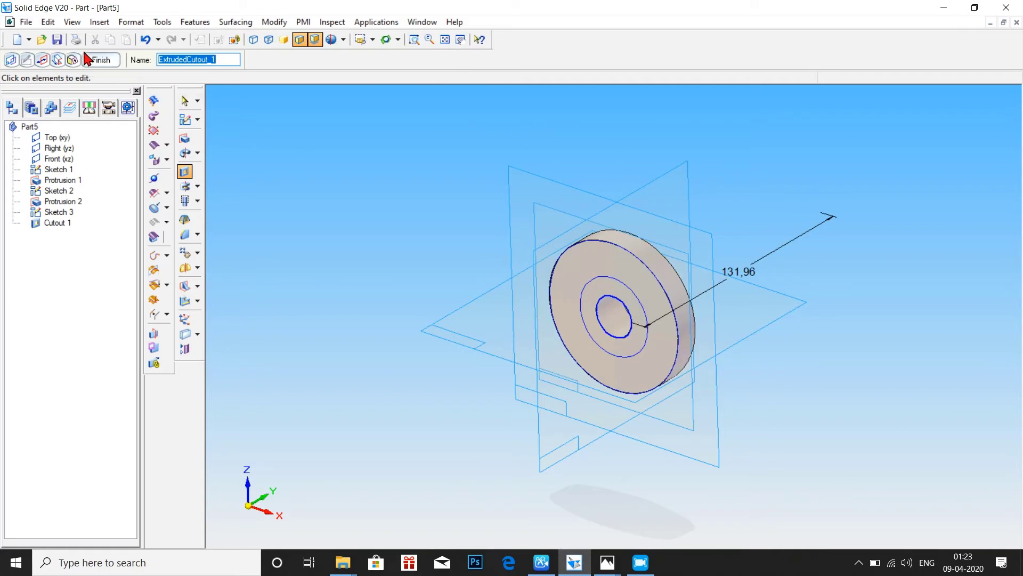
{"action": "left_click", "coordinate": [101, 61]}
{"action": "middle_click_drag", "start_coordinate": [459, 253], "coordinate": [480, 236]}
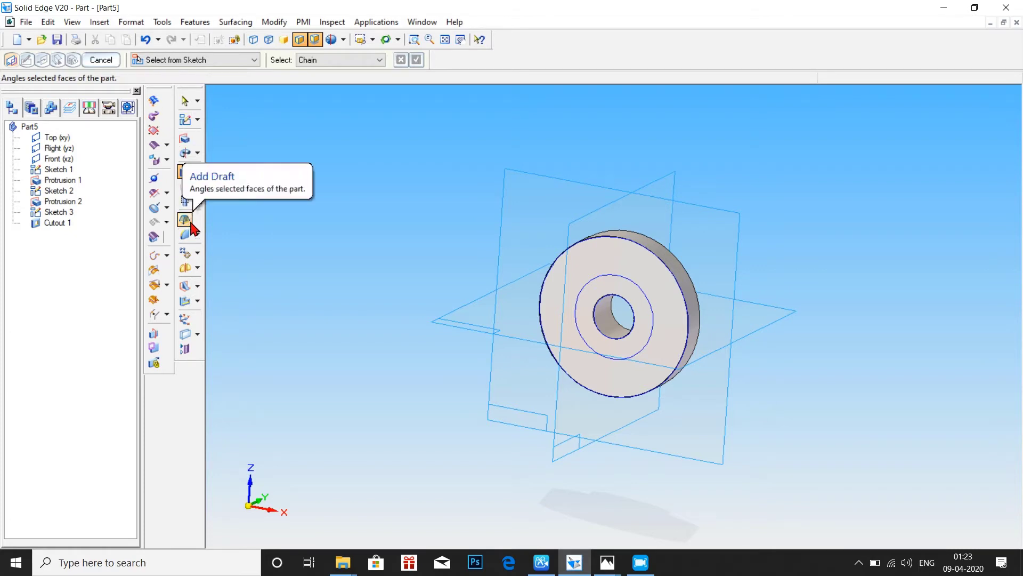
Step: On the disc face, draw a 56 mm circle at the origin and an 8 mm circle at its top
{"action": "left_click", "coordinate": [185, 122]}
{"action": "left_click", "coordinate": [584, 254]}
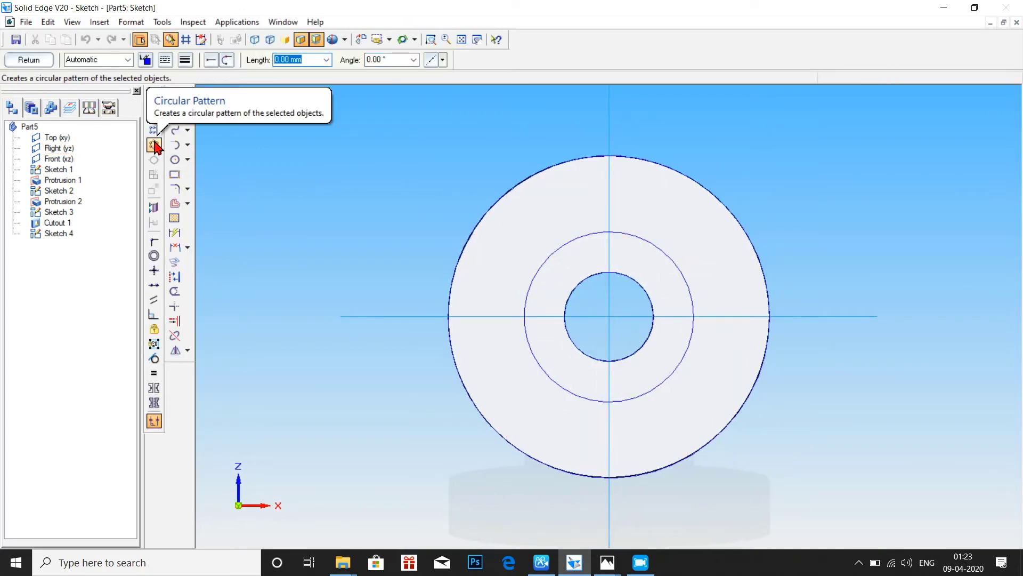
{"action": "left_click", "coordinate": [175, 159]}
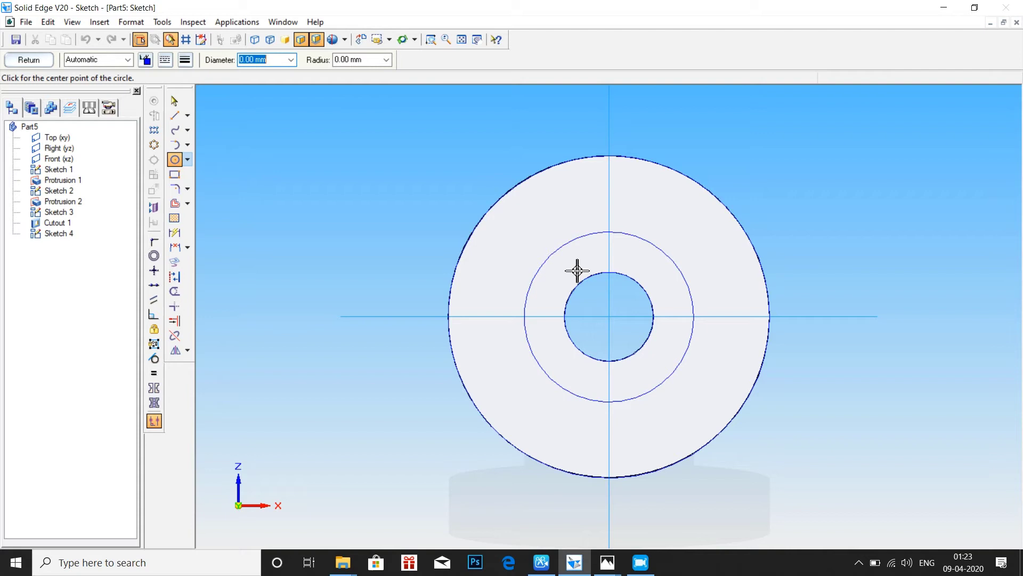
{"action": "left_click", "coordinate": [609, 316]}
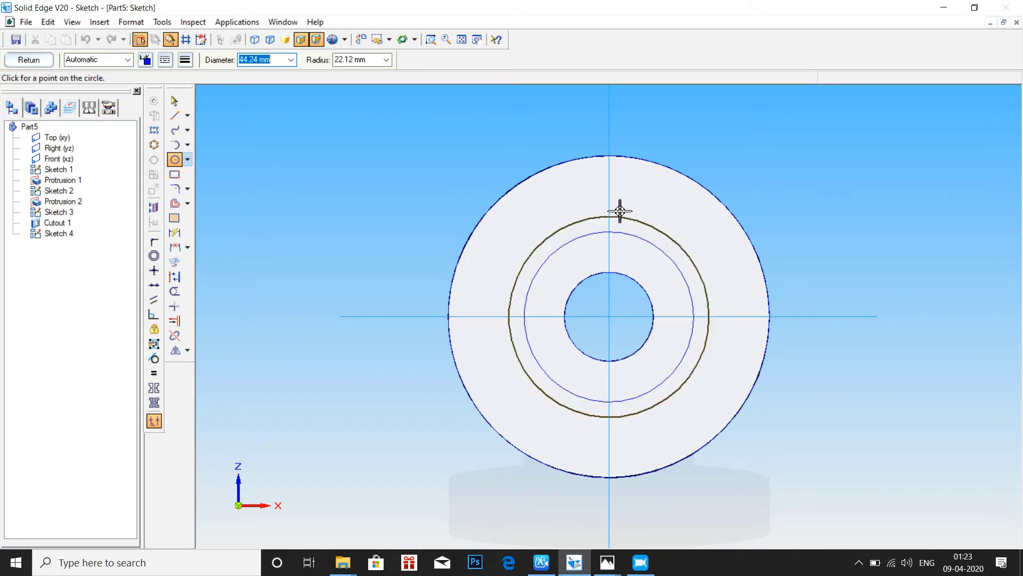
{"action": "type", "text": "56"}
{"action": "key", "text": "Return"}
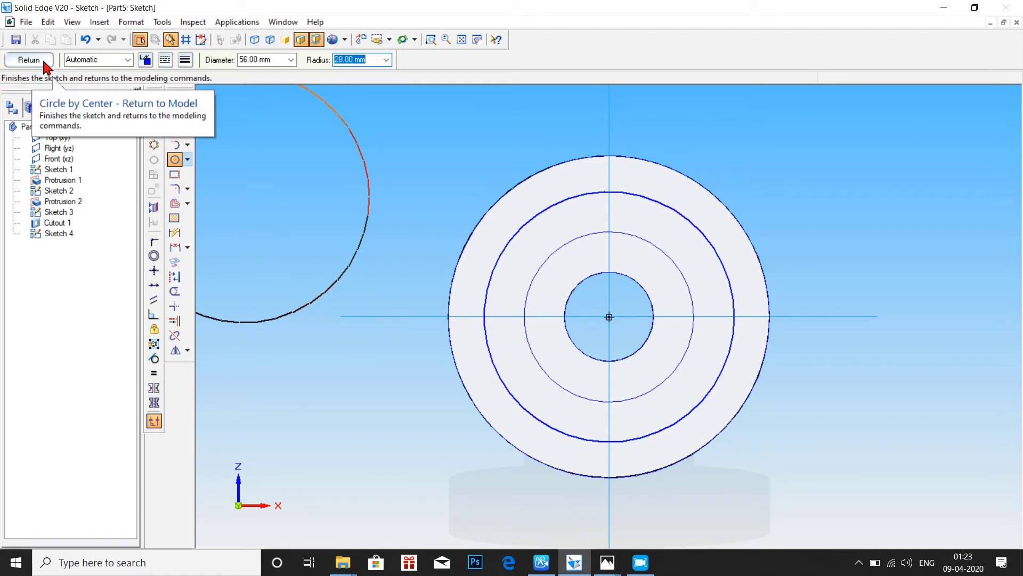
{"action": "left_click", "coordinate": [175, 159]}
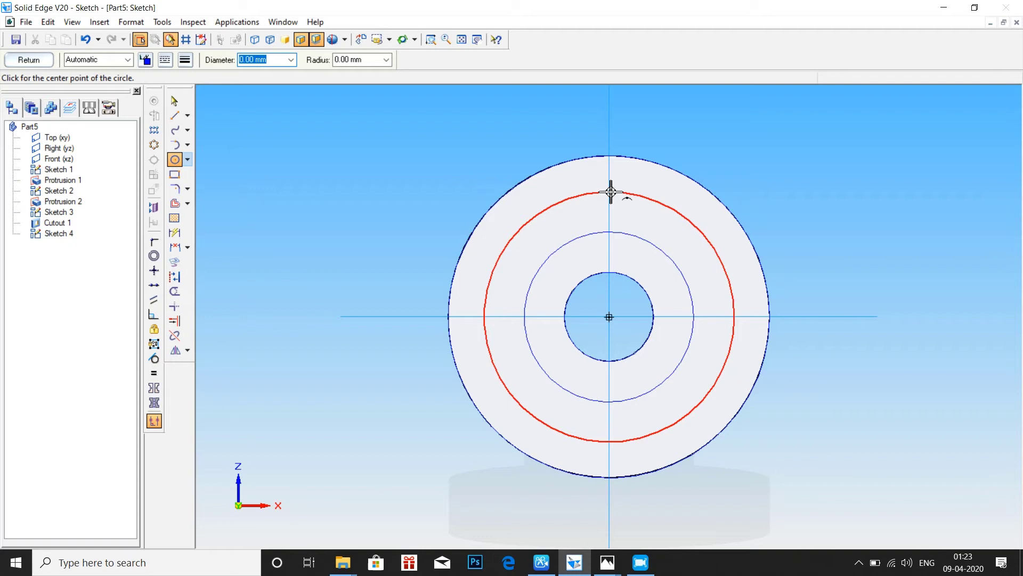
{"action": "left_click", "coordinate": [611, 192]}
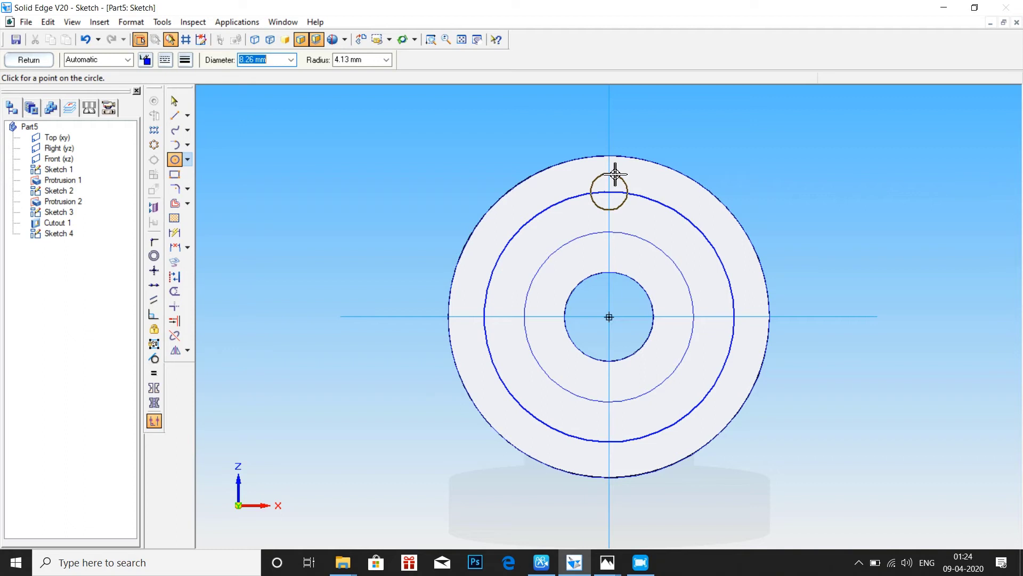
{"action": "type", "text": "8"}
{"action": "key", "text": "Tab"}
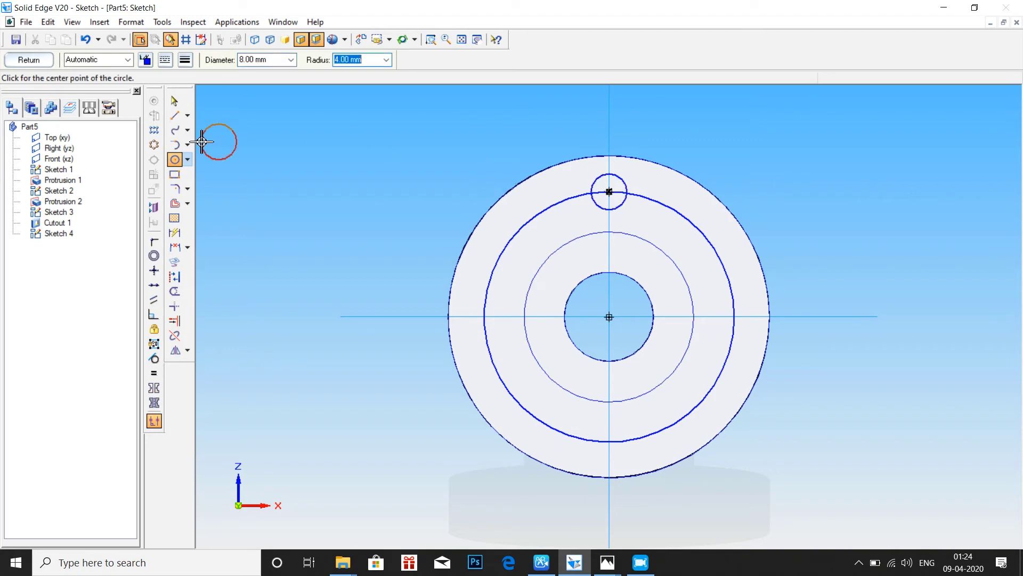
{"action": "left_click", "coordinate": [35, 64]}
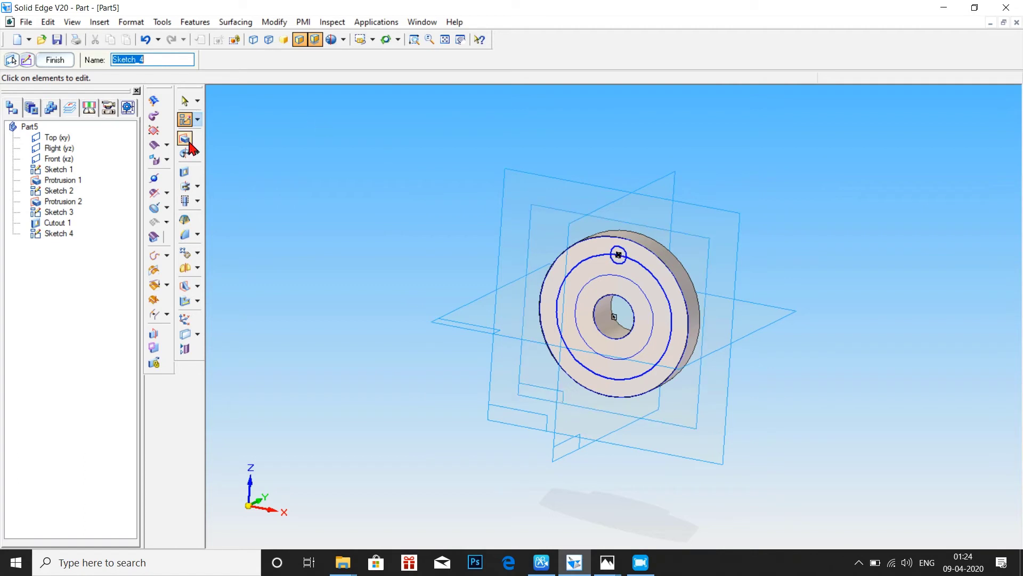
Step: Cut the 8 mm circle through the part as Cutout 2, then orbit to face the disc
{"action": "left_click", "coordinate": [185, 172]}
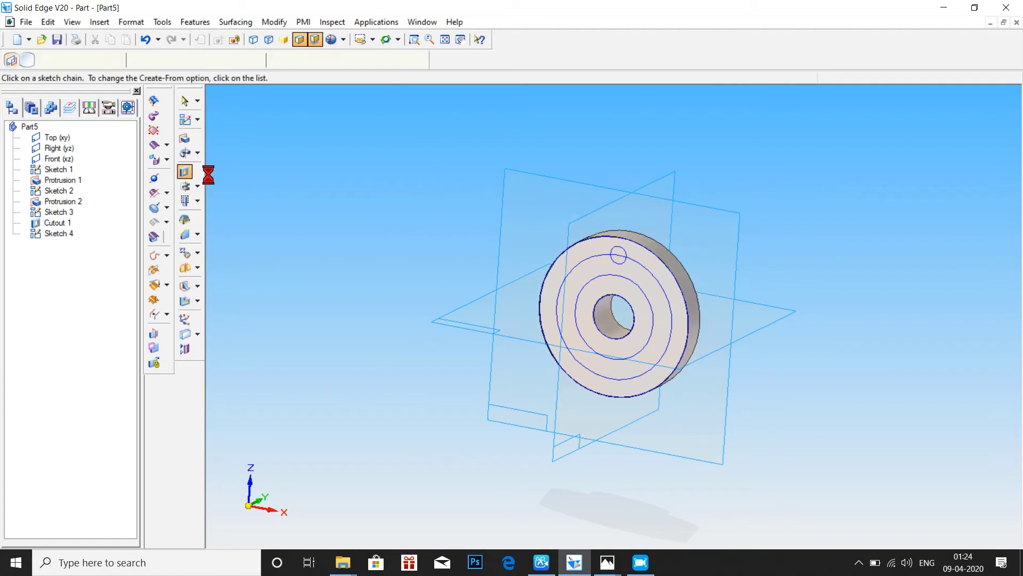
{"action": "left_click", "coordinate": [622, 250]}
{"action": "left_click", "coordinate": [416, 59]}
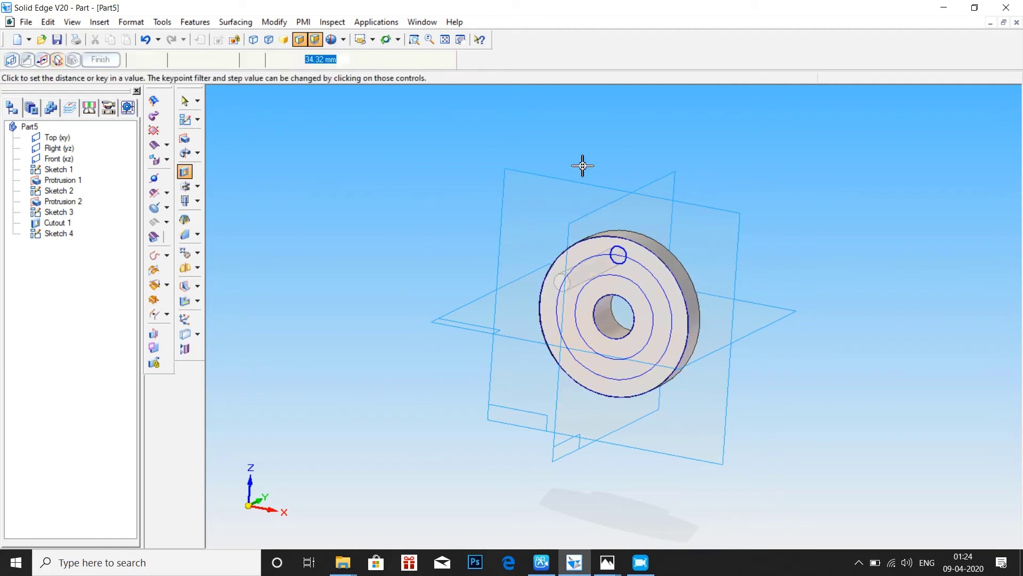
{"action": "left_click", "coordinate": [632, 181]}
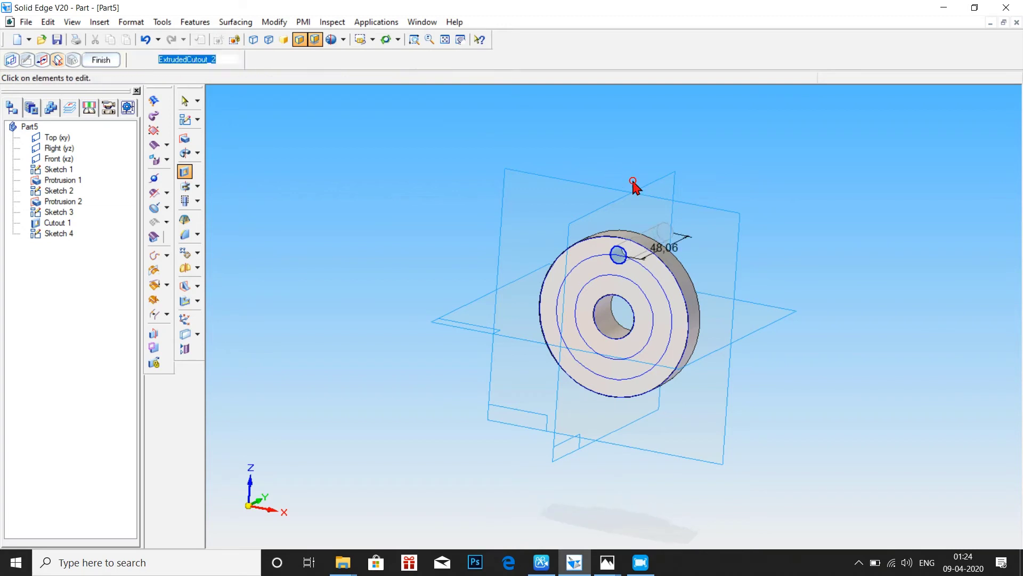
{"action": "left_click", "coordinate": [100, 63]}
{"action": "middle_click_drag", "start_coordinate": [402, 264], "coordinate": [614, 319]}
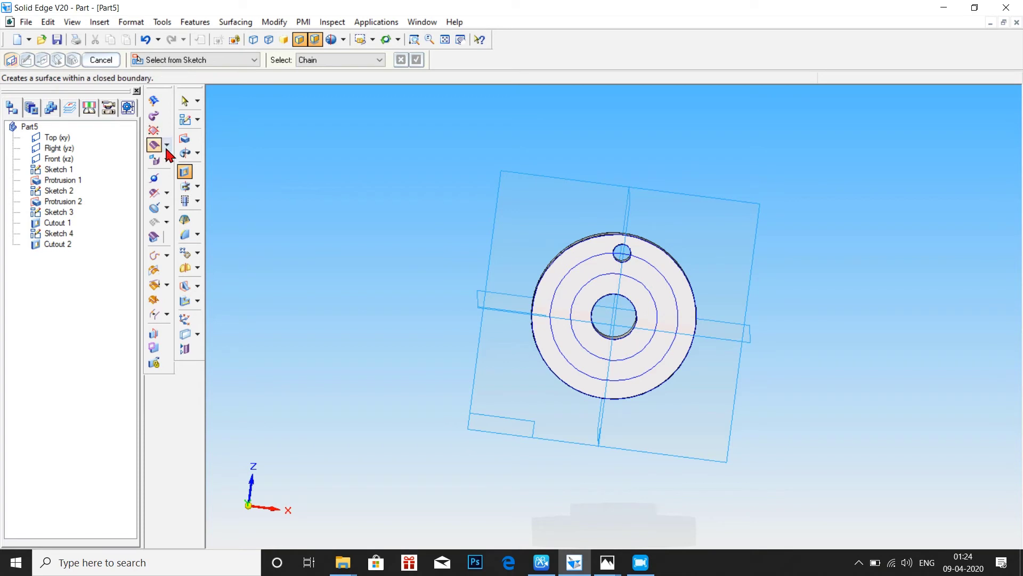
Step: Start a pattern with Cutout 2 and Protrusion 1 selected, then cancel it
{"action": "left_click", "coordinate": [184, 254]}
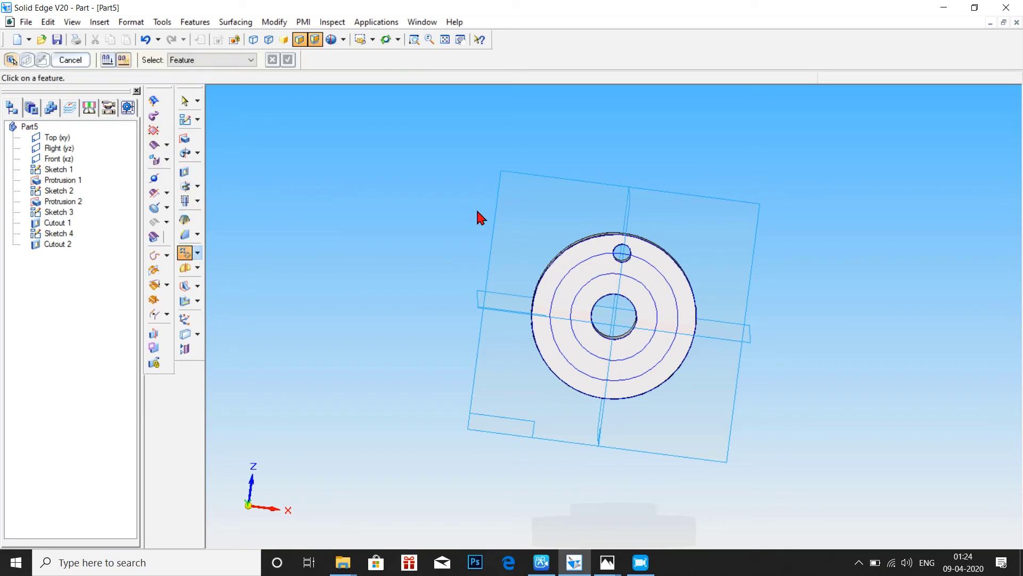
{"action": "left_click", "coordinate": [58, 250]}
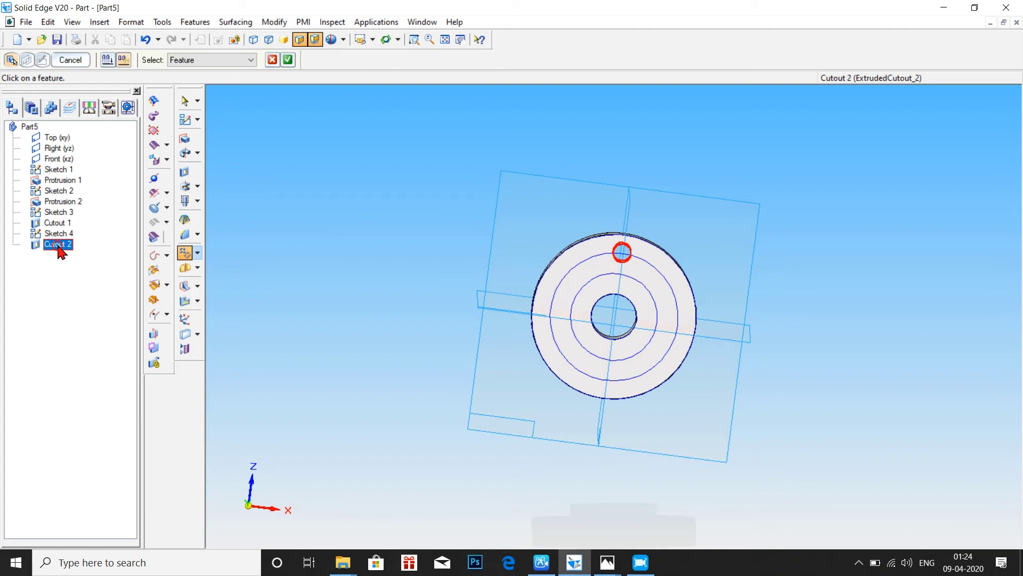
{"action": "left_click", "coordinate": [547, 283]}
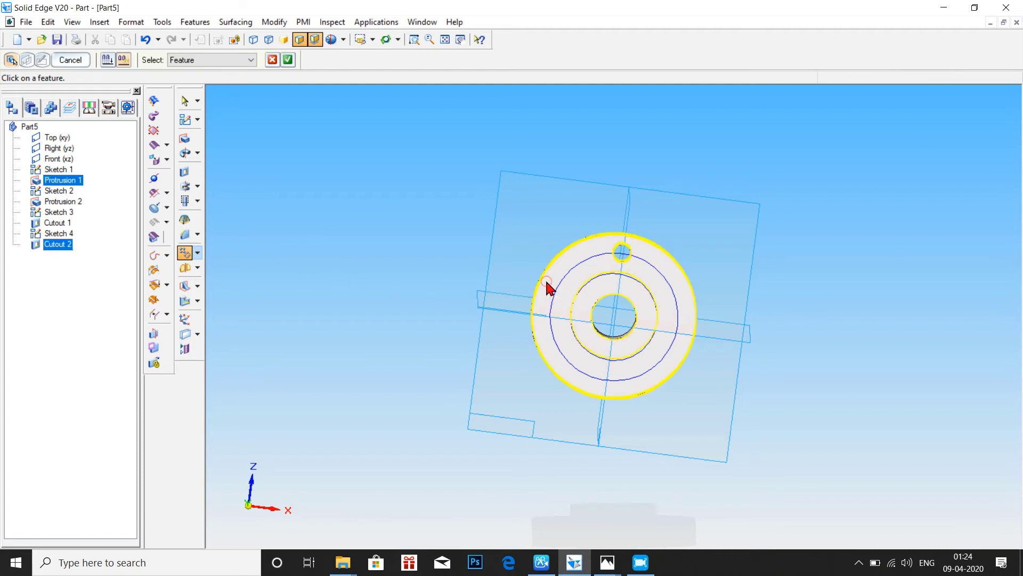
{"action": "left_click", "coordinate": [288, 61]}
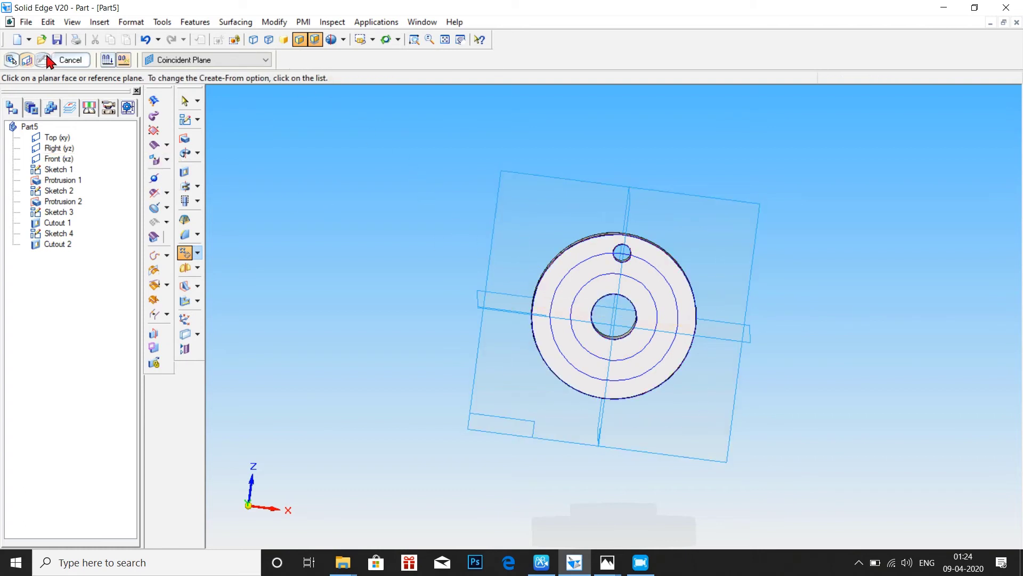
{"action": "left_click", "coordinate": [12, 60]}
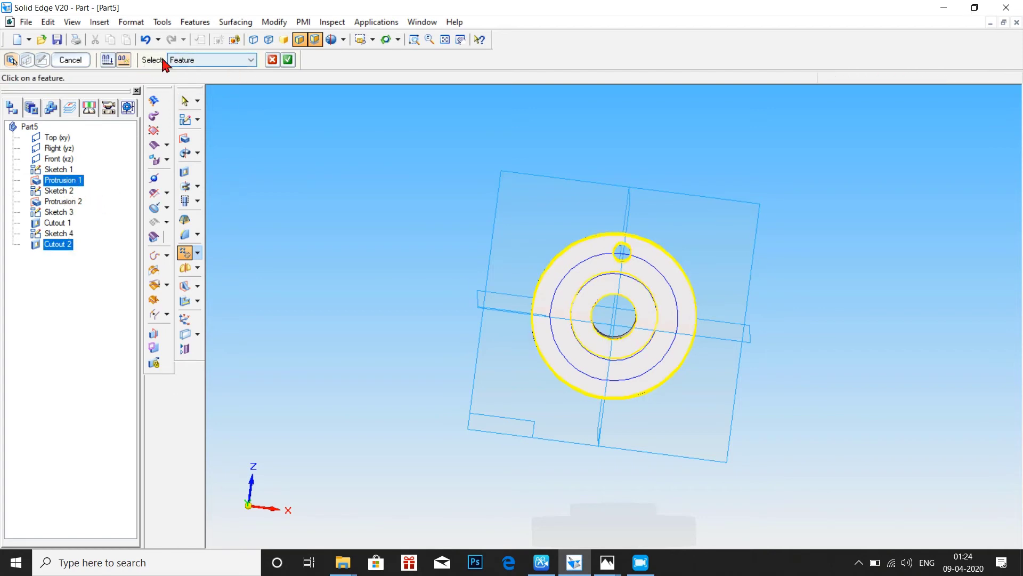
{"action": "left_click", "coordinate": [72, 61]}
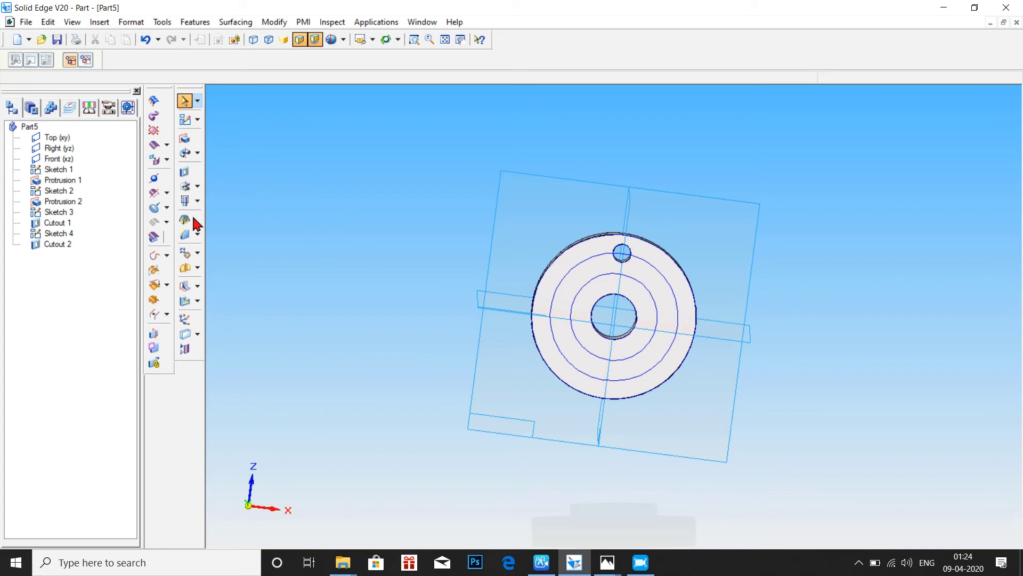
Step: Restart the pattern with only Cutout 2 and pick the disc face for its sketch
{"action": "left_click", "coordinate": [197, 254]}
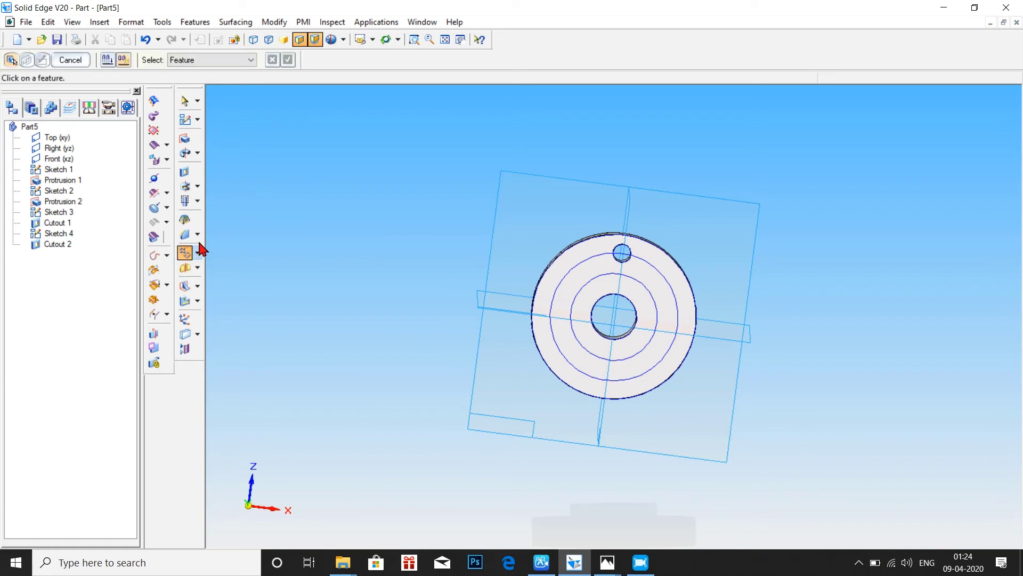
{"action": "left_click", "coordinate": [57, 246]}
{"action": "left_click", "coordinate": [288, 62]}
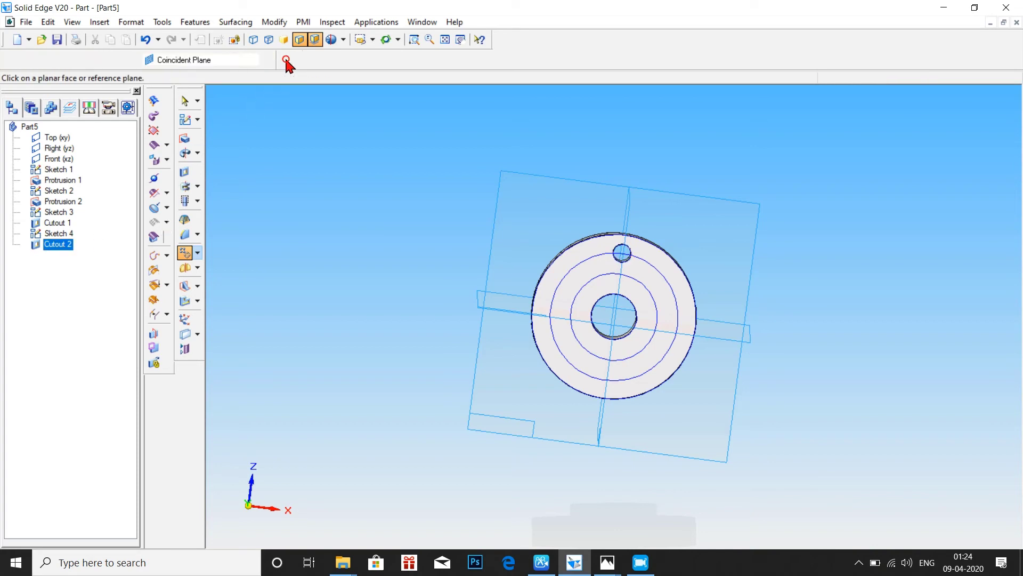
{"action": "left_click", "coordinate": [550, 283]}
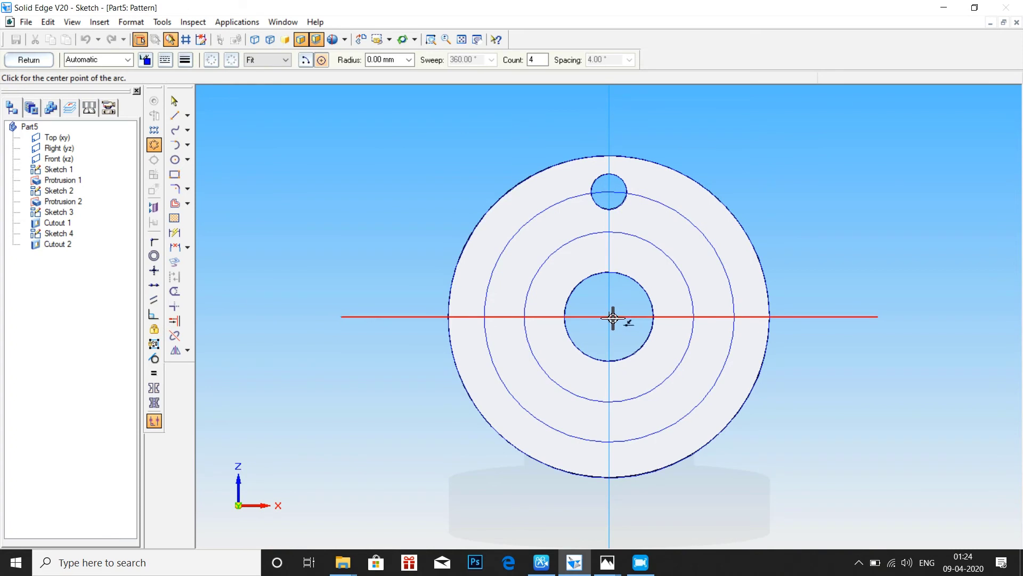
Step: Centre the four-count circular pattern at the origin through the bolt hole and finish Pattern 1
{"action": "left_click", "coordinate": [611, 317]}
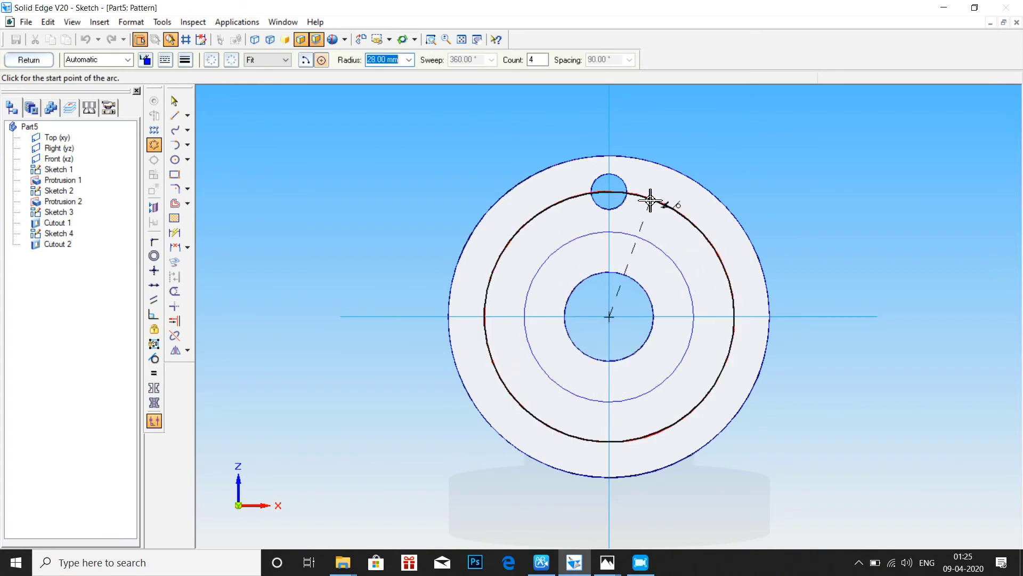
{"action": "left_click", "coordinate": [650, 200]}
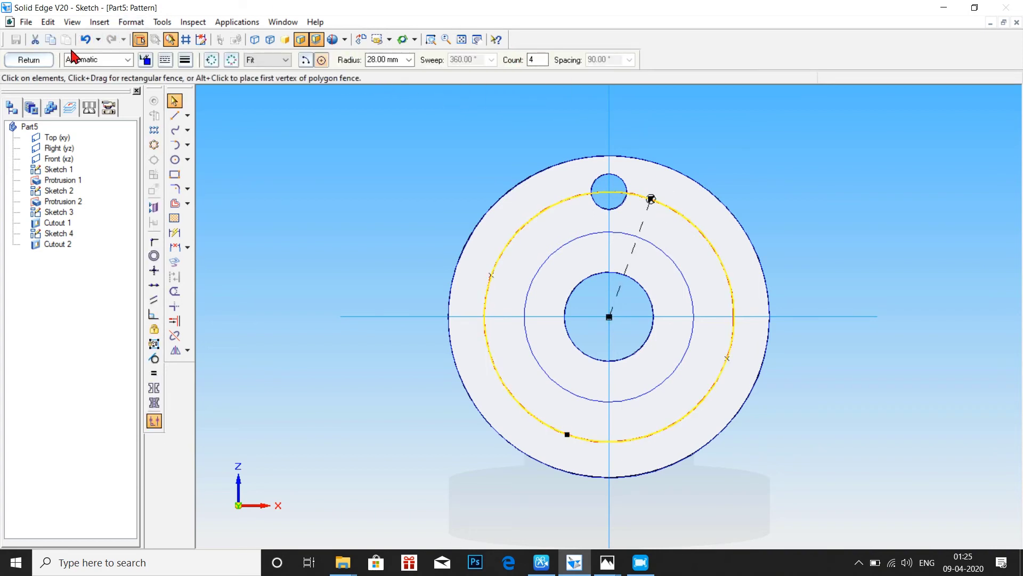
{"action": "left_click", "coordinate": [32, 60]}
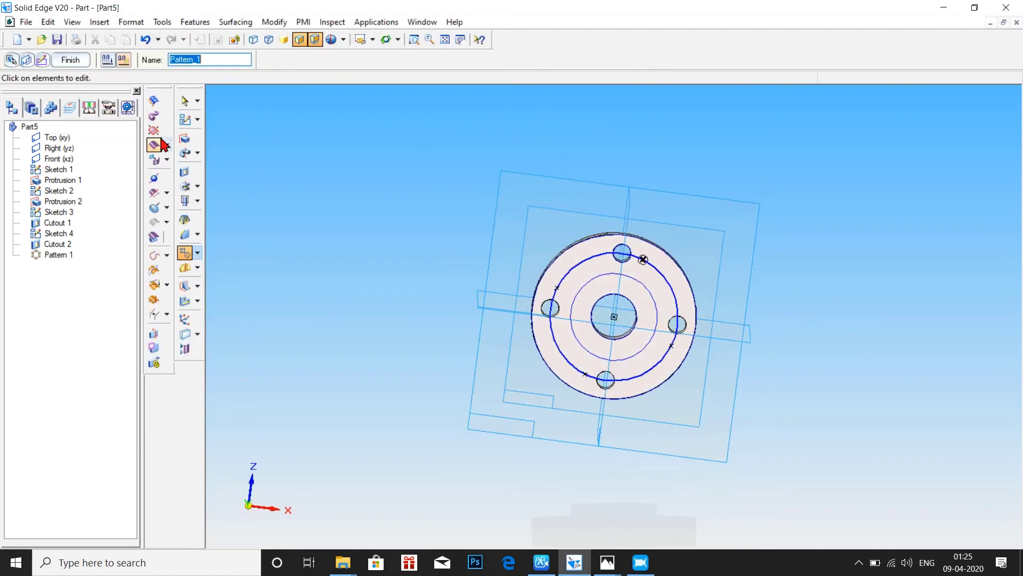
{"action": "left_click", "coordinate": [70, 60]}
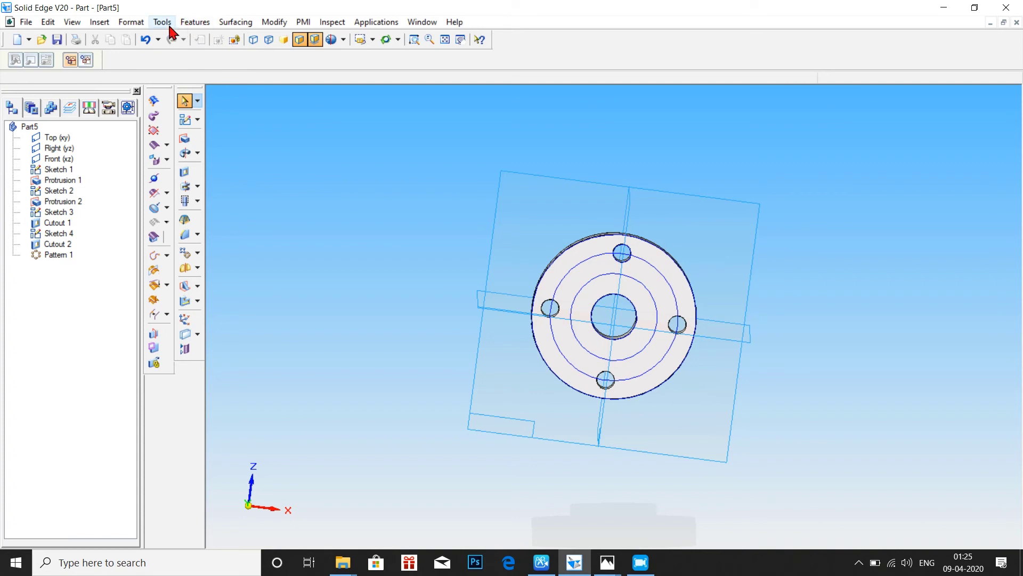
Step: Enter 'cast iron' in the Material Table and apply it to the model
{"action": "left_click", "coordinate": [168, 30]}
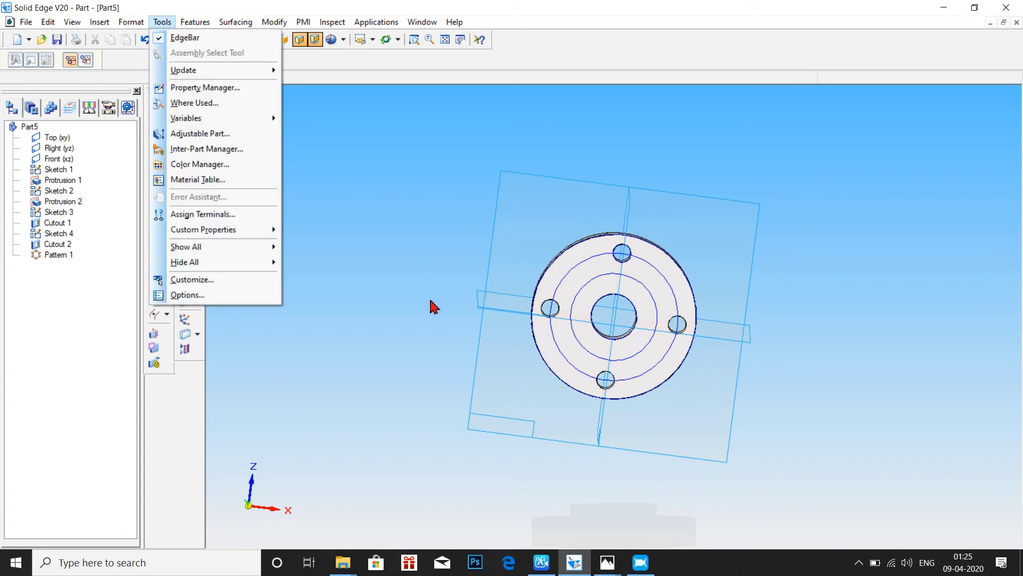
{"action": "left_click", "coordinate": [228, 181]}
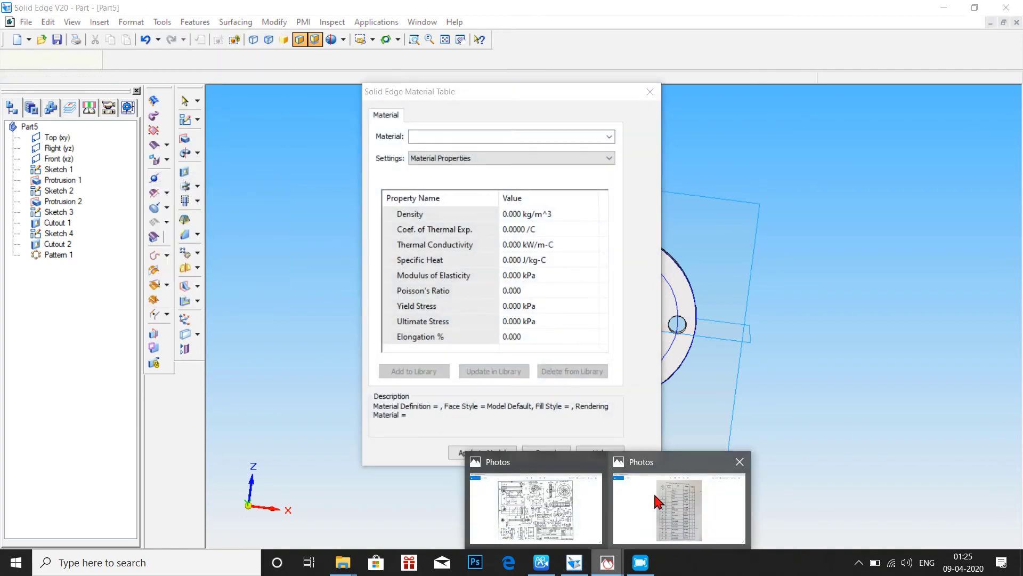
{"action": "left_click", "coordinate": [654, 492]}
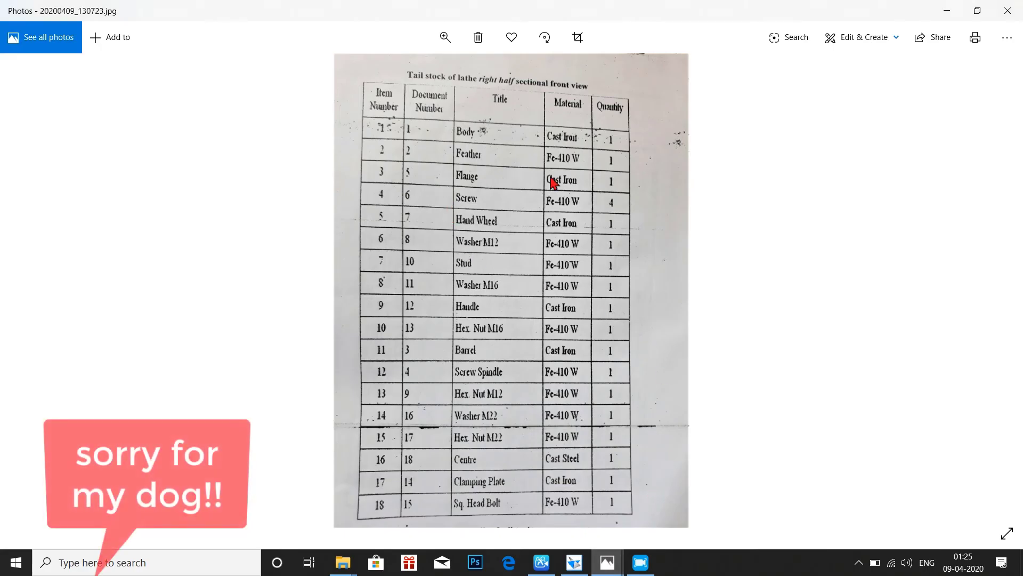
{"action": "mouse_move", "coordinate": [574, 562]}
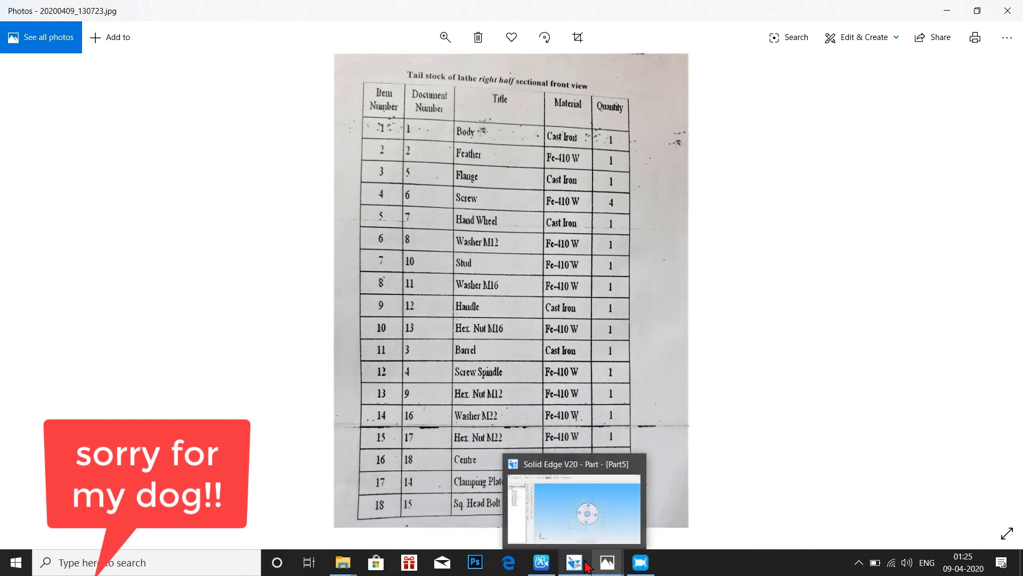
{"action": "left_click", "coordinate": [581, 538]}
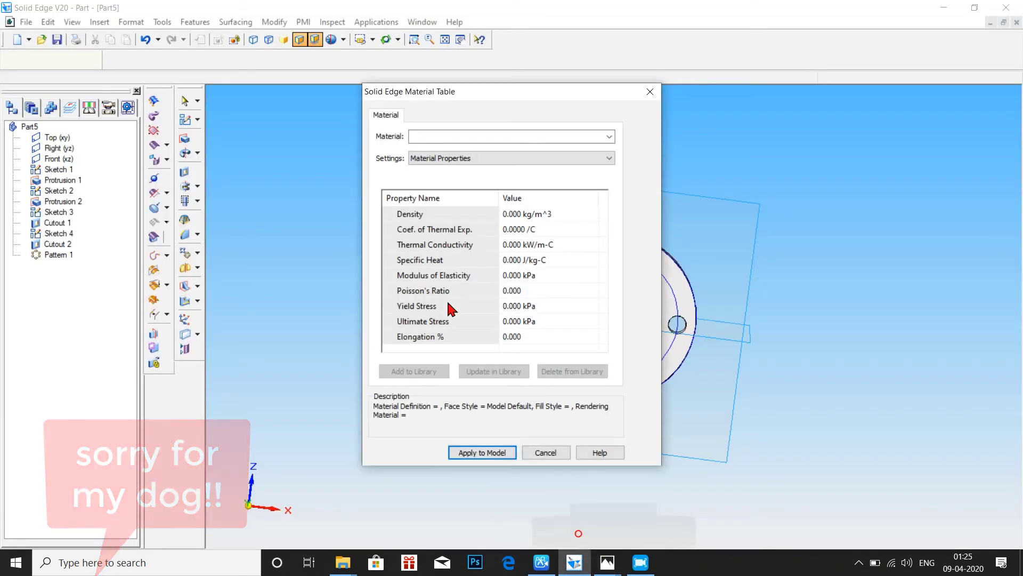
{"action": "left_click", "coordinate": [441, 138]}
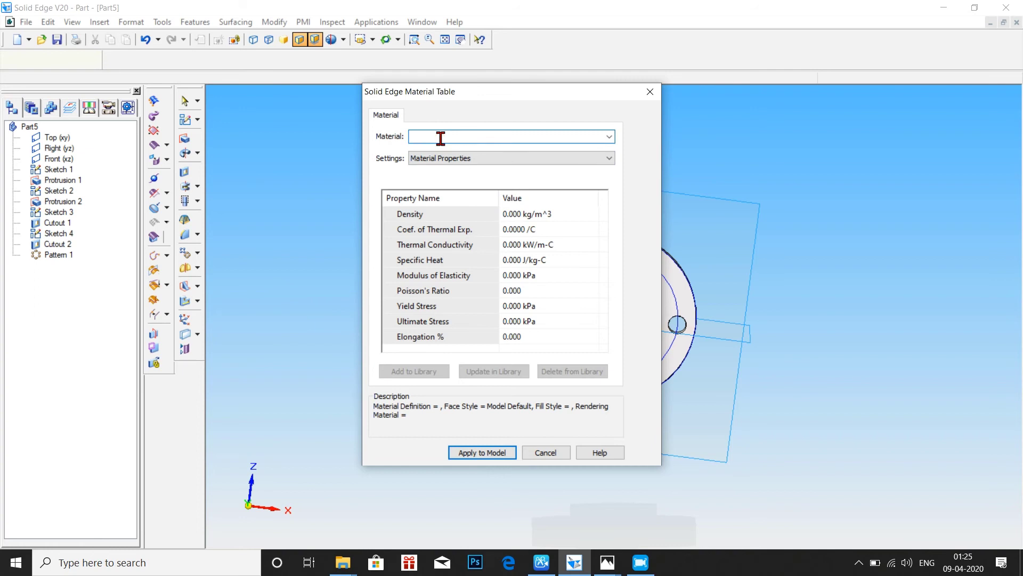
{"action": "type", "text": "cast"}
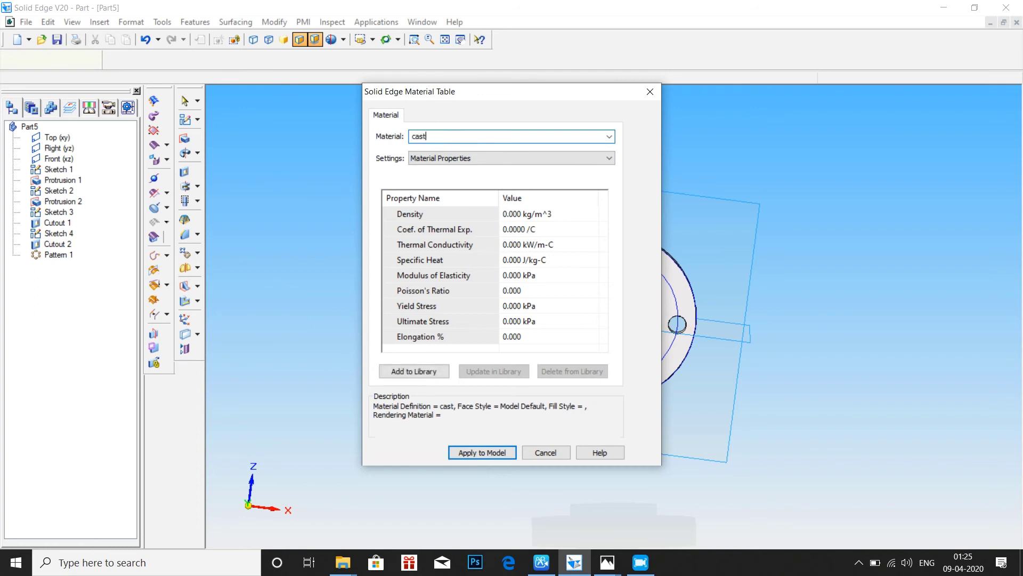
{"action": "type", "text": " it"}
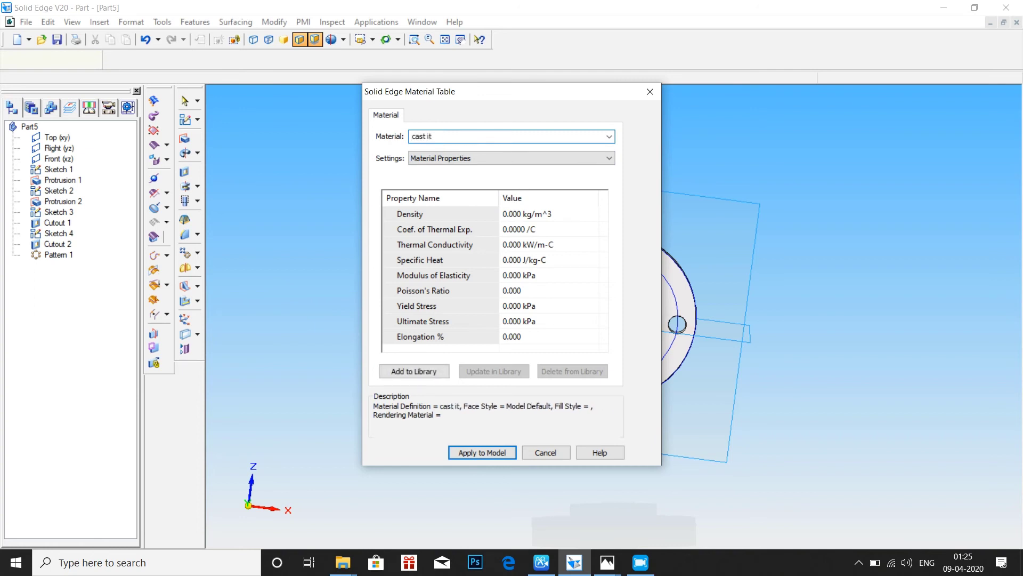
{"action": "key", "text": "BackSpace"}
{"action": "type", "text": "ro"}
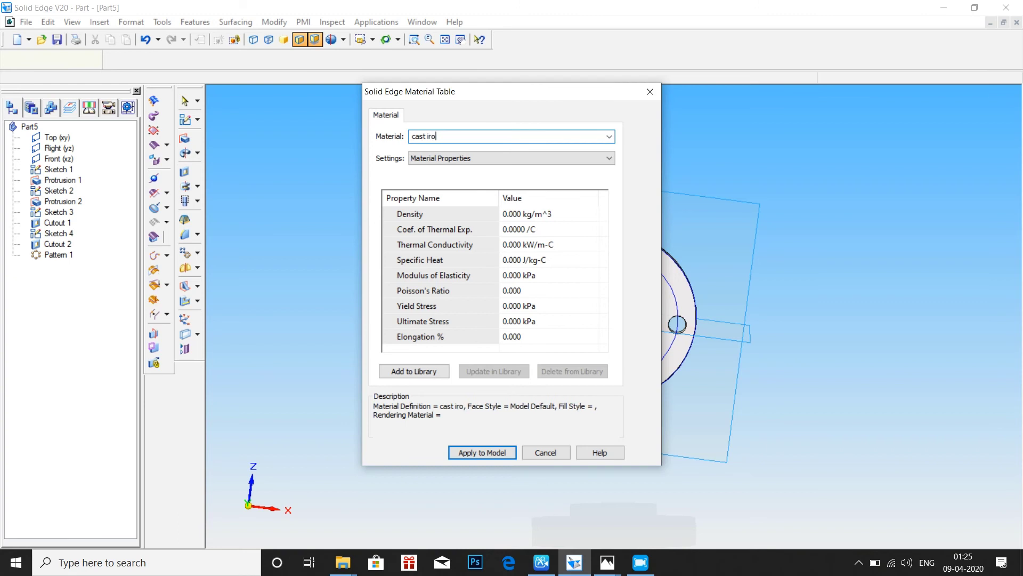
{"action": "type", "text": "n"}
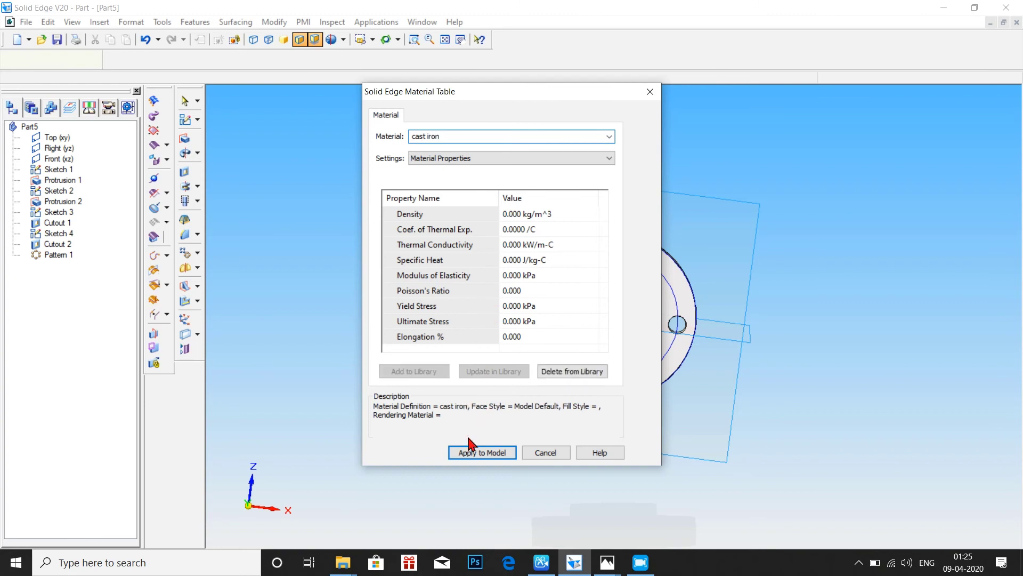
{"action": "left_click", "coordinate": [472, 451]}
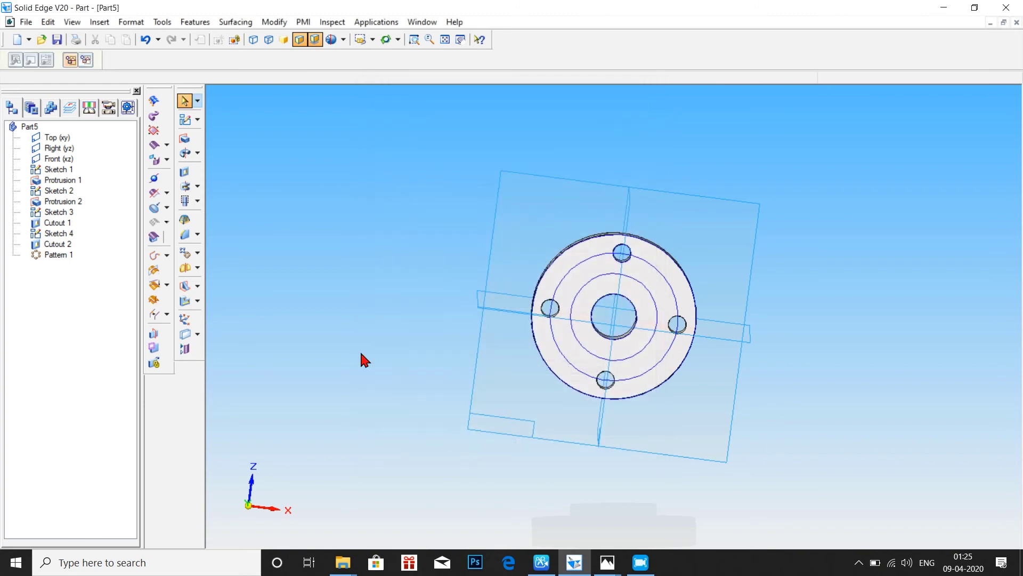
Step: Set title and project name 'flange' and document number 5 in File Properties
{"action": "left_click", "coordinate": [27, 22]}
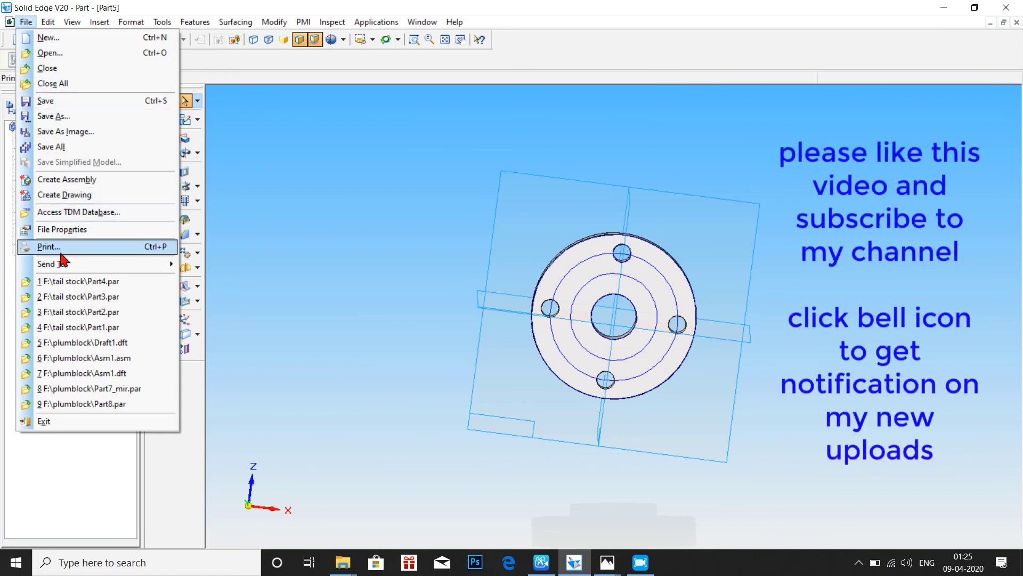
{"action": "left_click", "coordinate": [63, 231]}
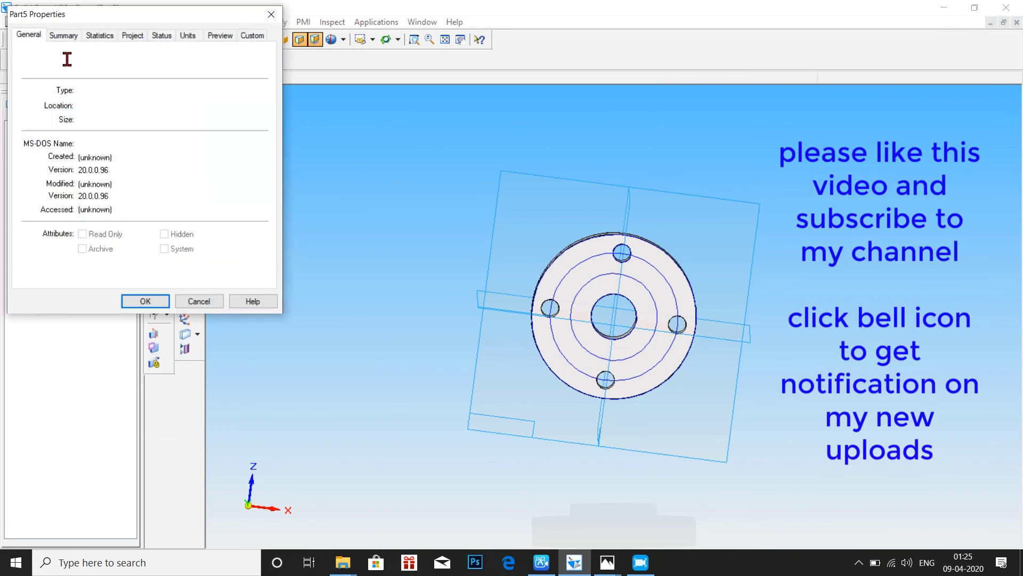
{"action": "left_click", "coordinate": [64, 37]}
{"action": "left_click", "coordinate": [71, 56]}
{"action": "type", "text": "flange"}
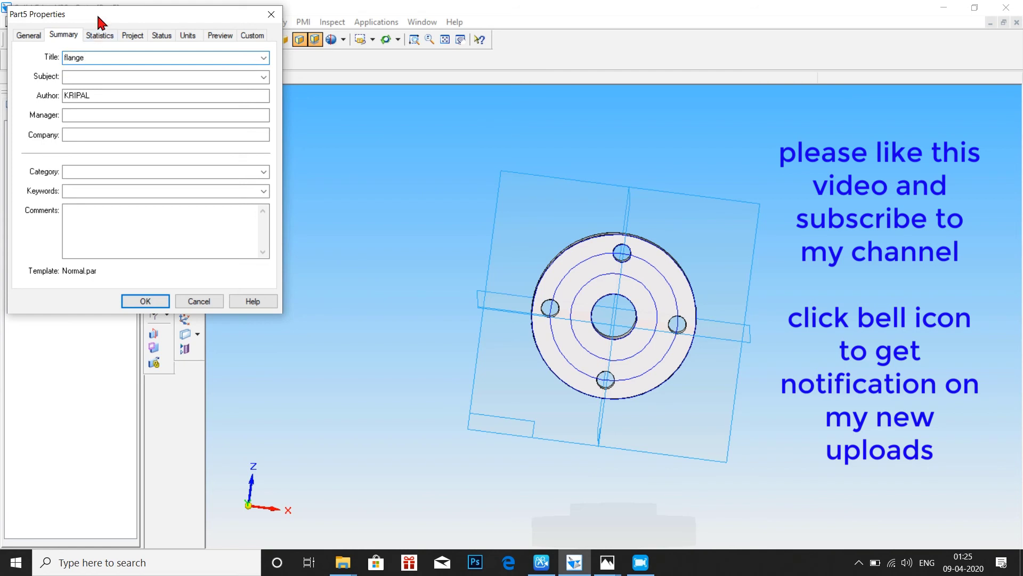
{"action": "left_click", "coordinate": [133, 37]}
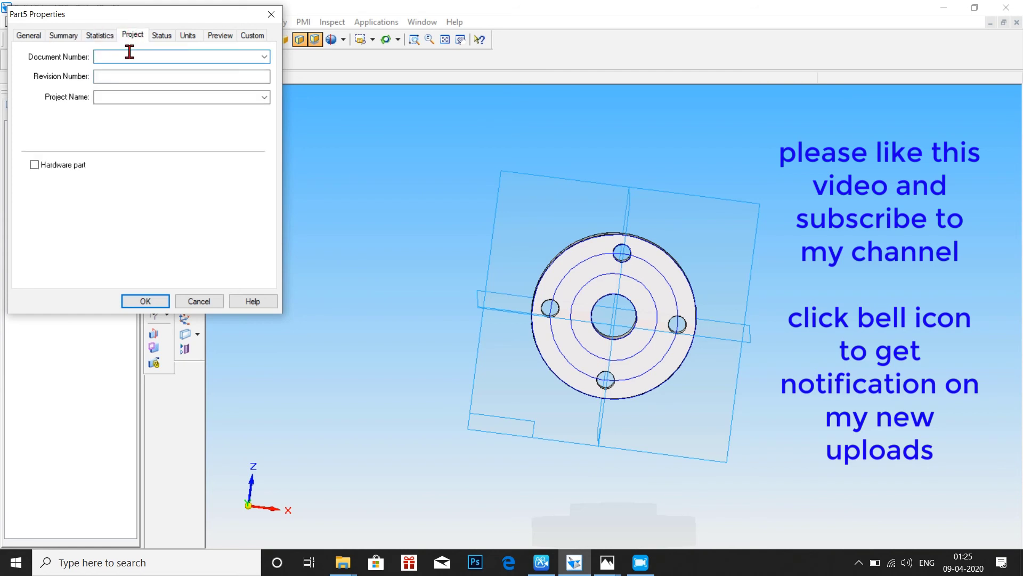
{"action": "type", "text": "5"}
{"action": "left_click", "coordinate": [104, 97]}
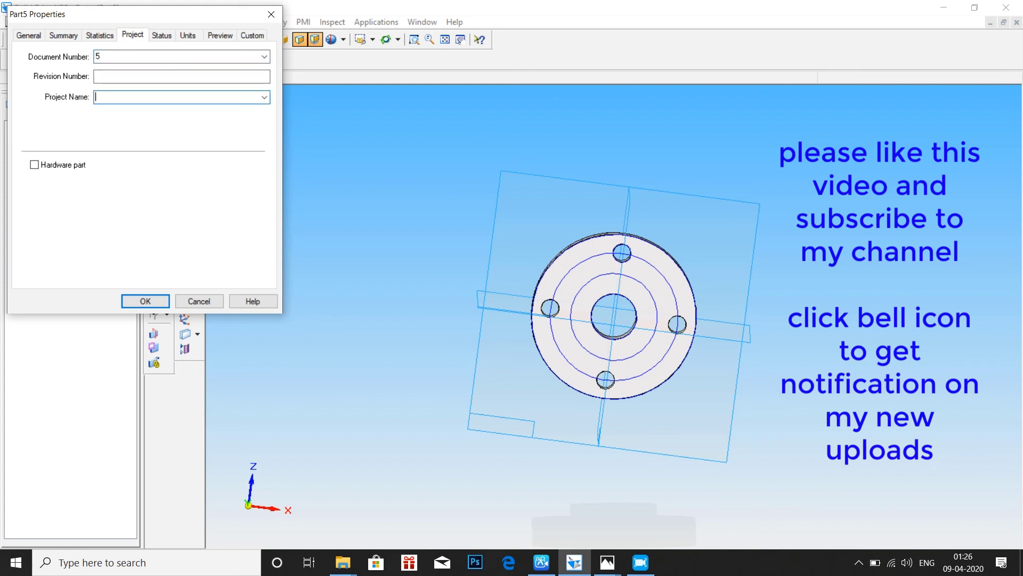
{"action": "type", "text": "ange"}
{"action": "left_click", "coordinate": [140, 302]}
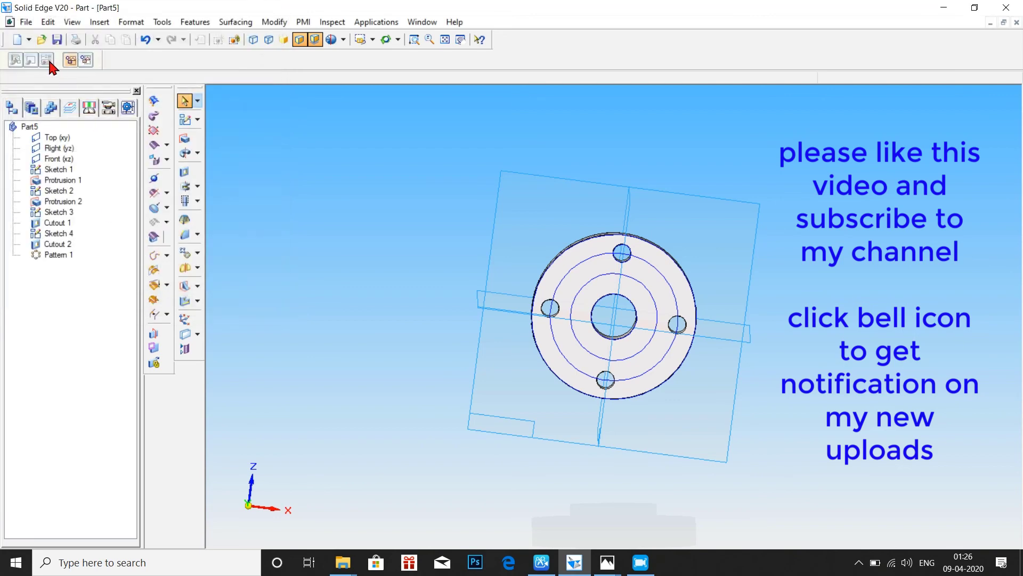
Step: Save the part as Part5.par
{"action": "left_click", "coordinate": [26, 22]}
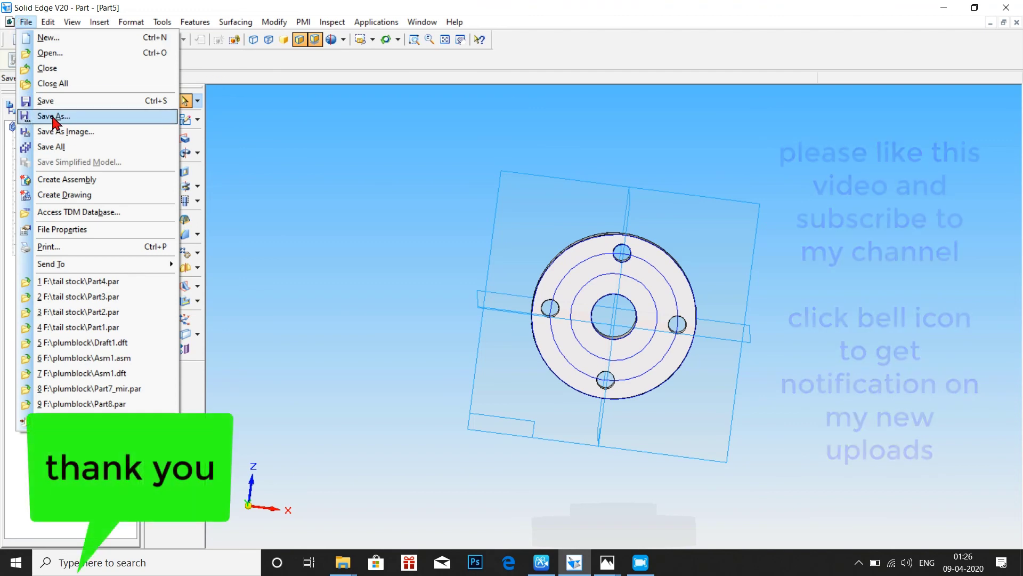
{"action": "left_click", "coordinate": [56, 116]}
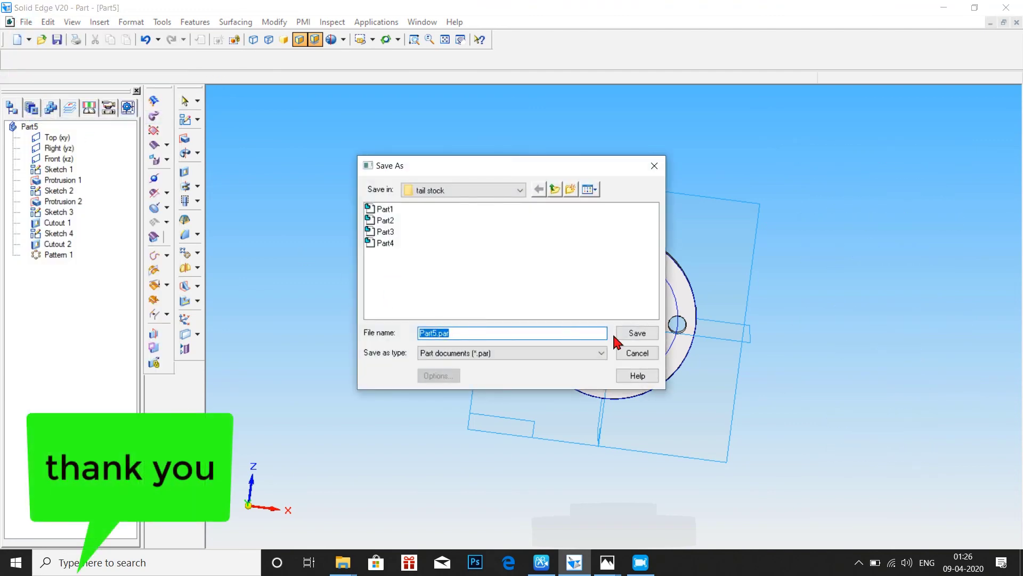
{"action": "left_click", "coordinate": [630, 334]}
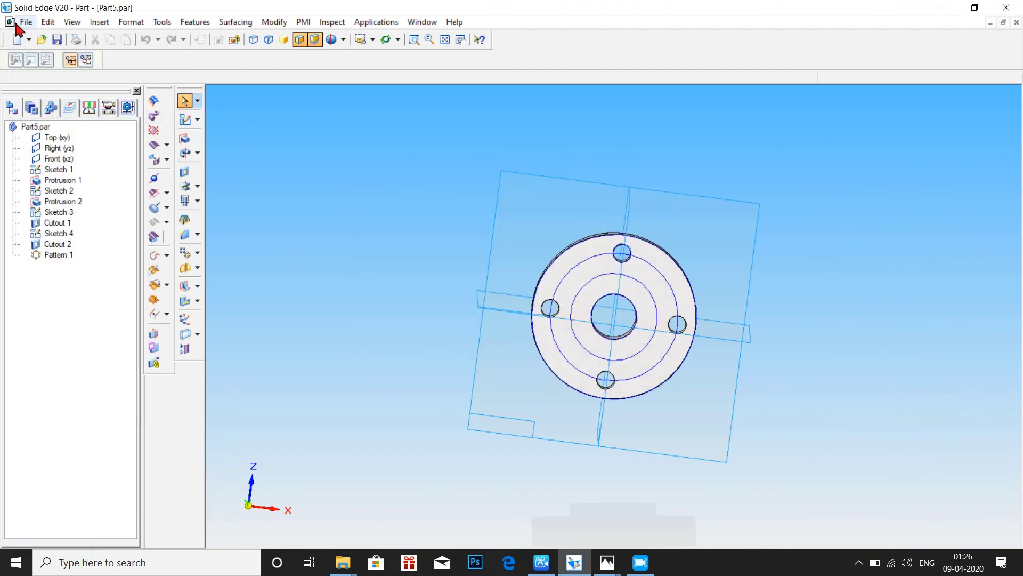
Step: Create a new part, Part6, from the Normal.par template
{"action": "left_click", "coordinate": [25, 22]}
{"action": "left_click", "coordinate": [40, 37]}
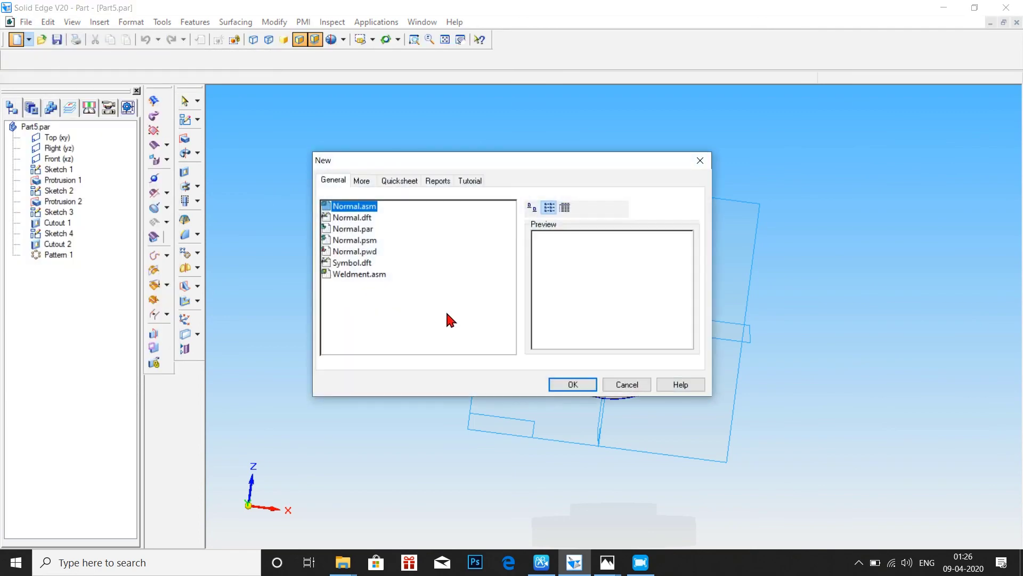
{"action": "left_click", "coordinate": [357, 232]}
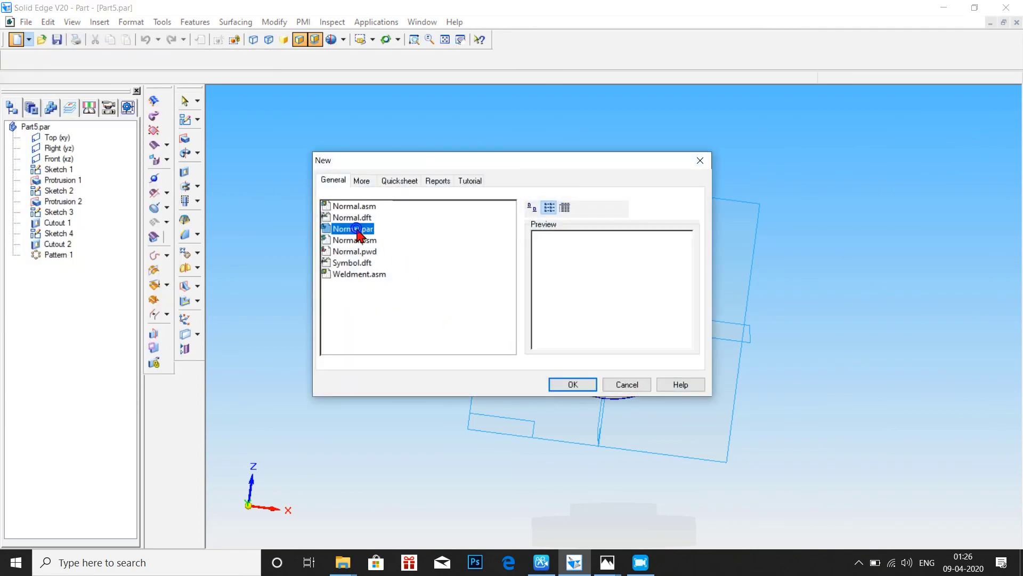
{"action": "double_click", "coordinate": [357, 232]}
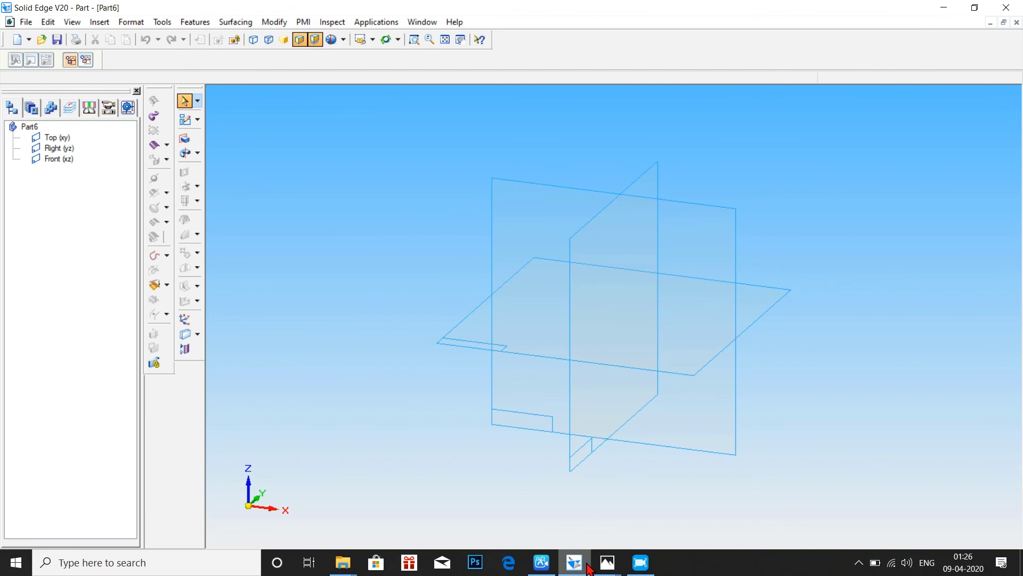